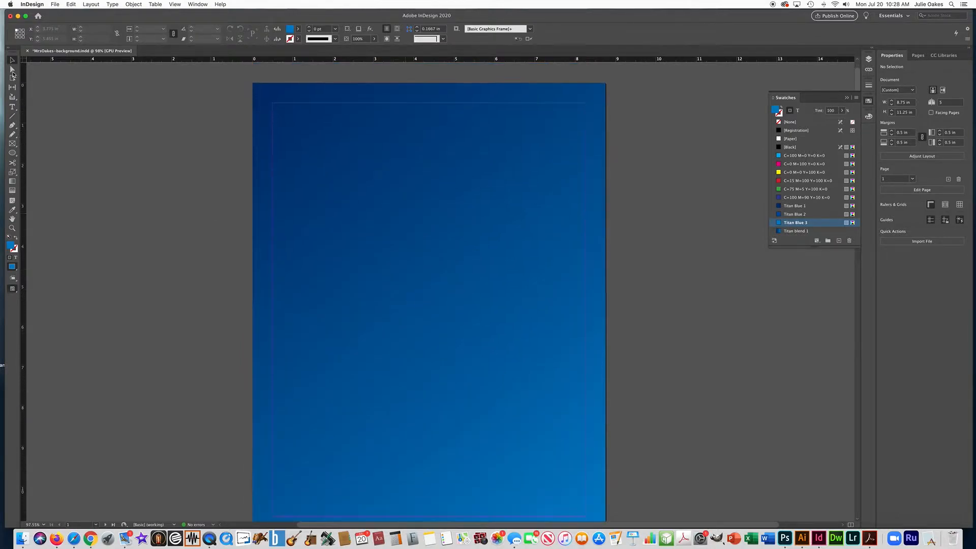
# Copy the blue gradient background rectangle that covers page 1.
pyautogui.click(340, 154)
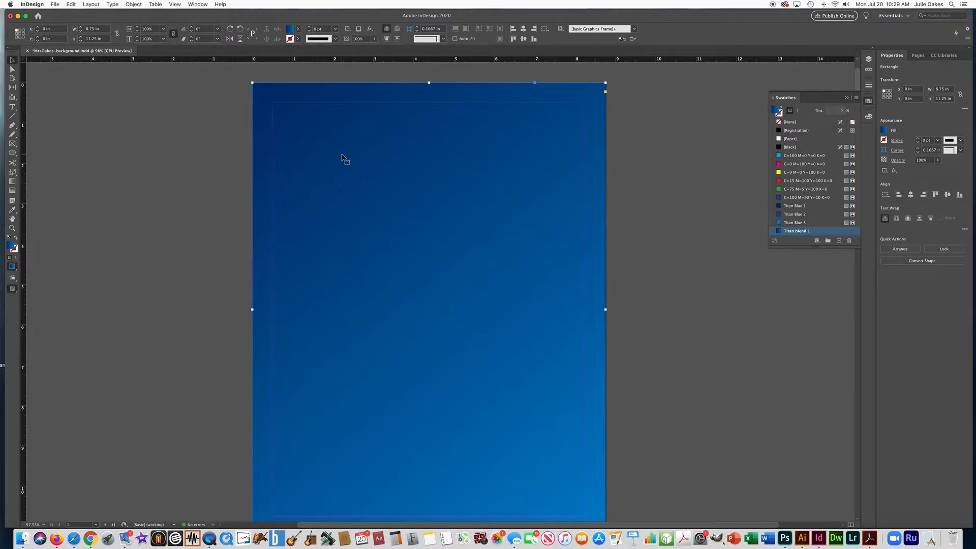
pyautogui.click(70, 4)
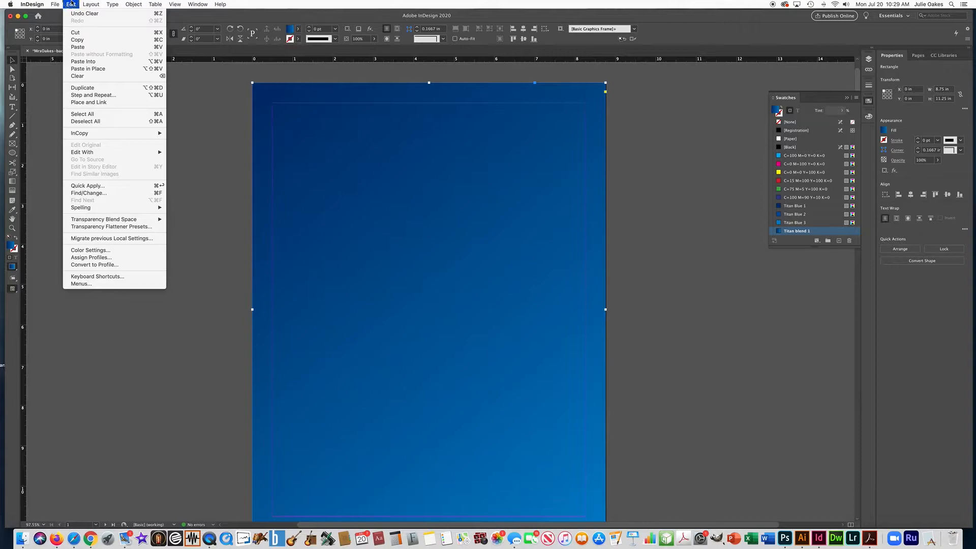
pyautogui.click(82, 13)
# Try an ordinary paste of the gradient rectangle on page 2 and delete the pasted copy.
pyautogui.scroll(-5, 170, 152)
pyautogui.scroll(-10, 170, 152)
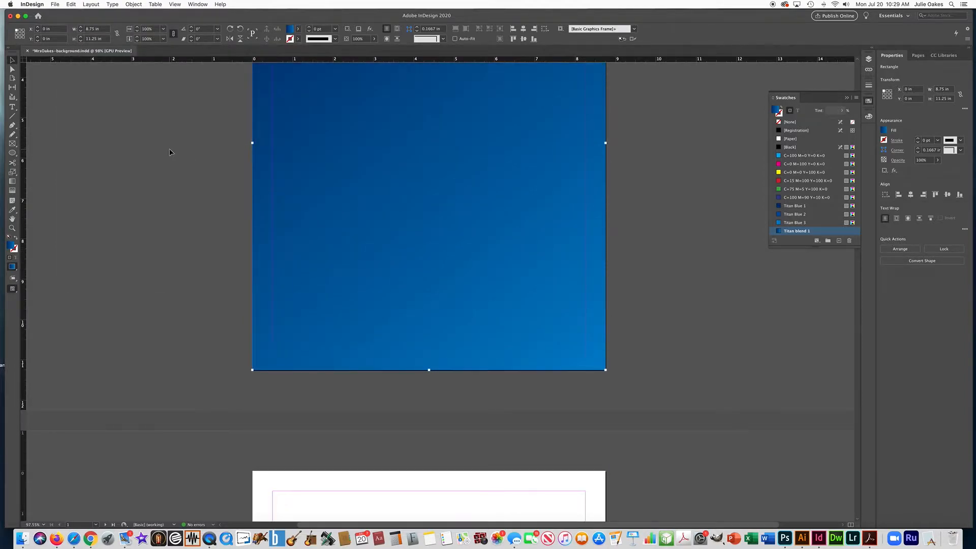
pyautogui.scroll(-3, 171, 152)
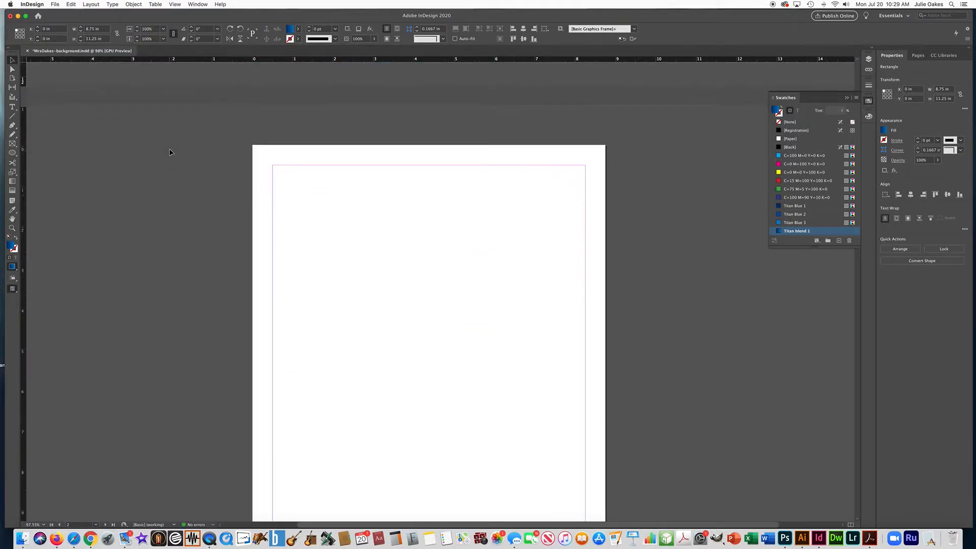
pyautogui.scroll(-1, 170, 152)
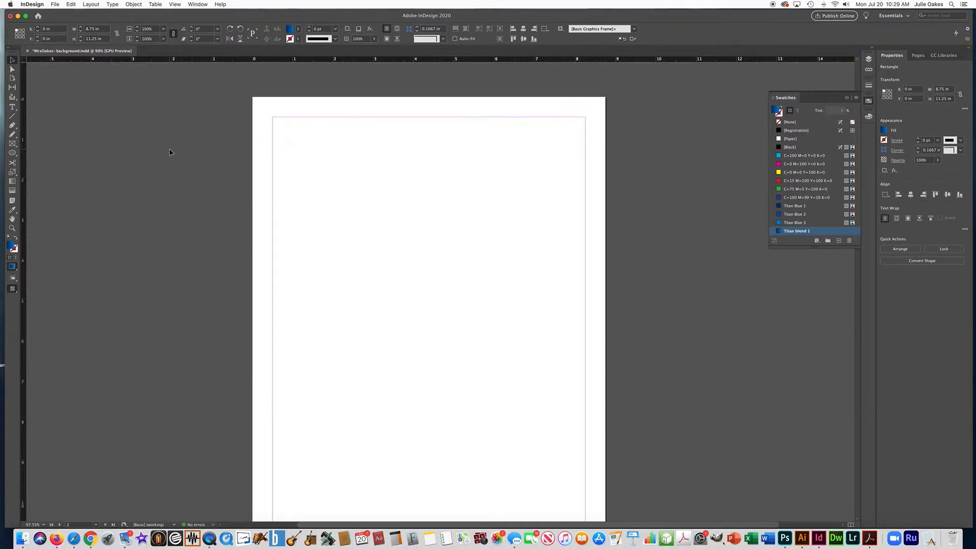
pyautogui.press('super+v')
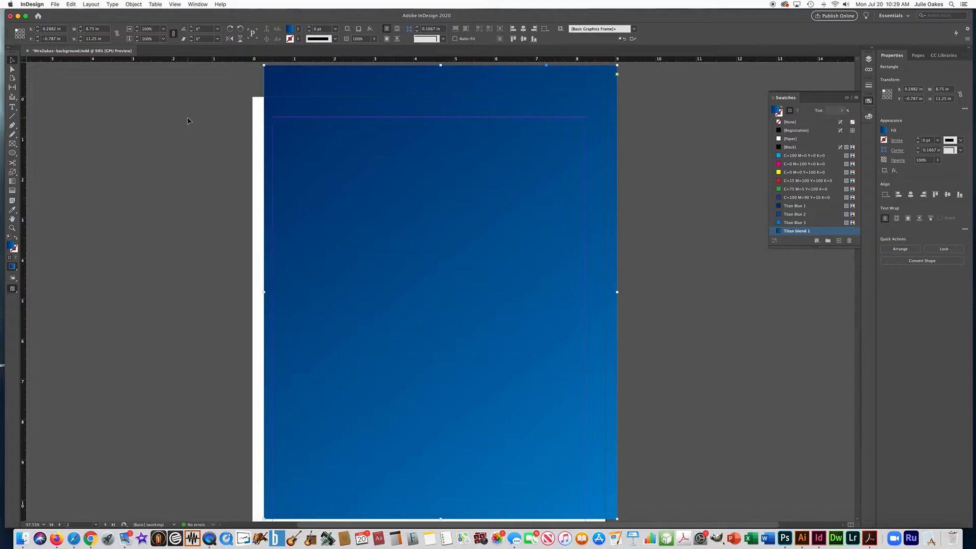
pyautogui.press('Delete')
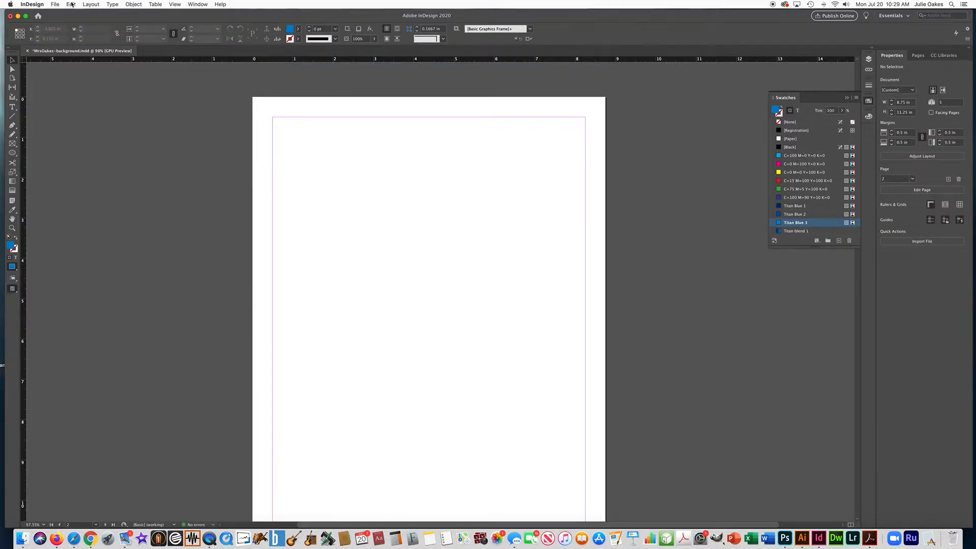
# Paste the gradient rectangle in place on page 2 so it covers the page exactly, and deselect it.
pyautogui.click(72, 5)
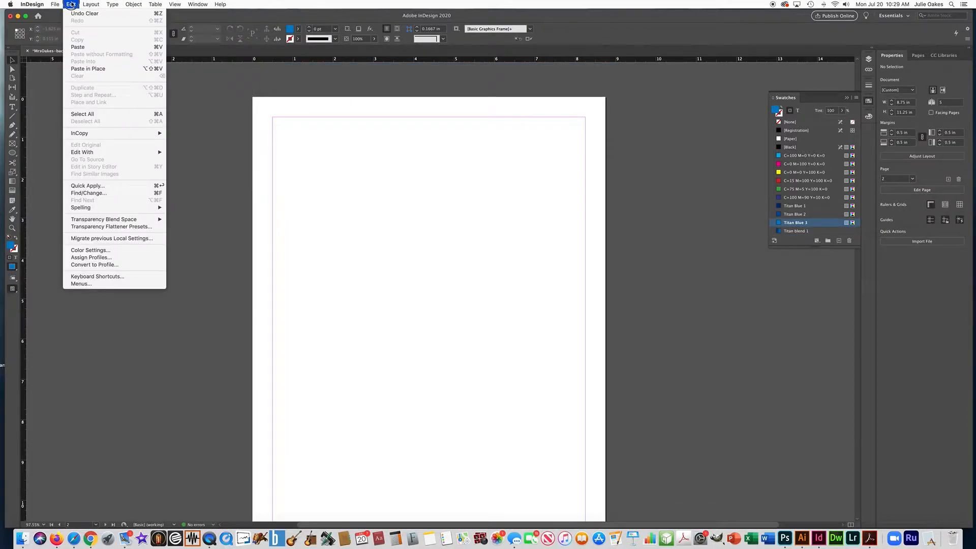
pyautogui.click(83, 69)
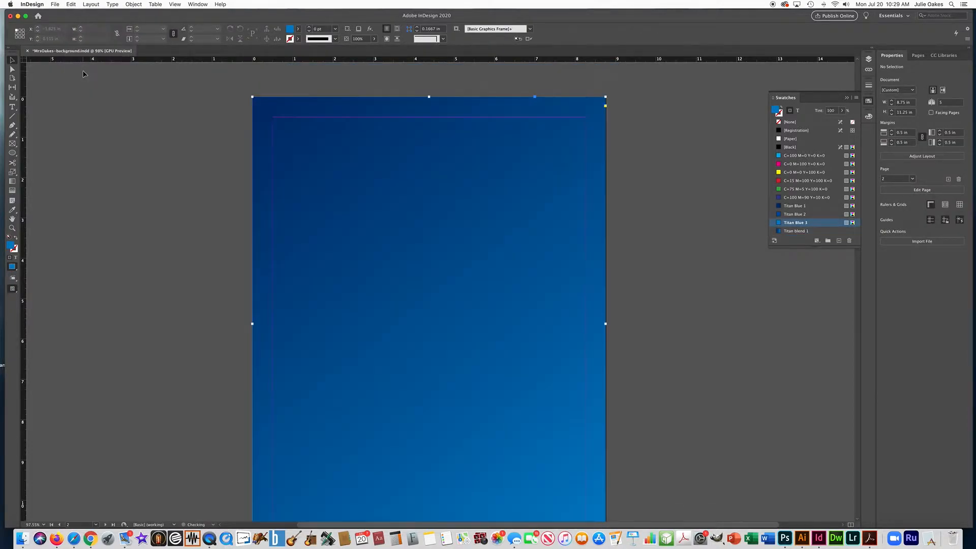
pyautogui.click(96, 100)
# Paste the gradient rectangle in place on page 3.
pyautogui.scroll(-10, 157, 123)
pyautogui.scroll(-5, 158, 123)
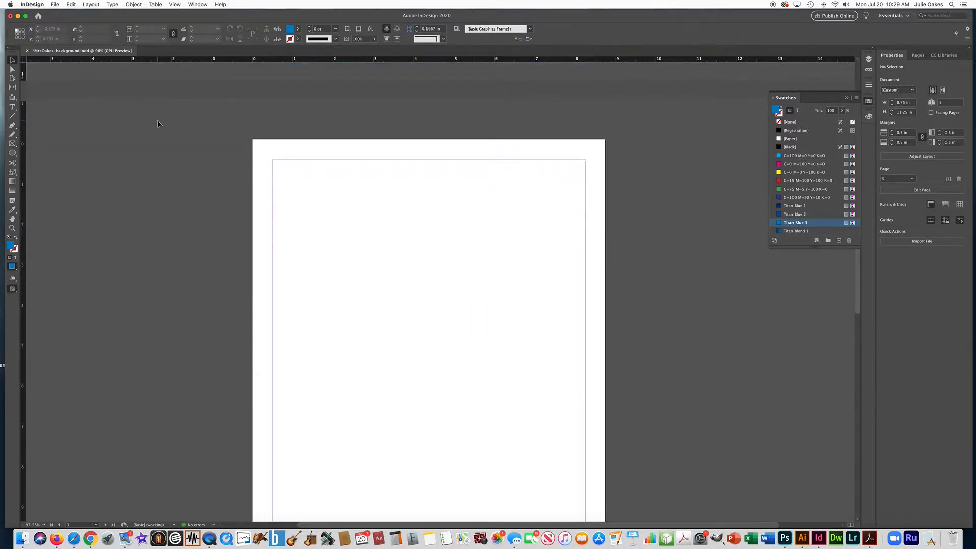
pyautogui.scroll(2, 157, 123)
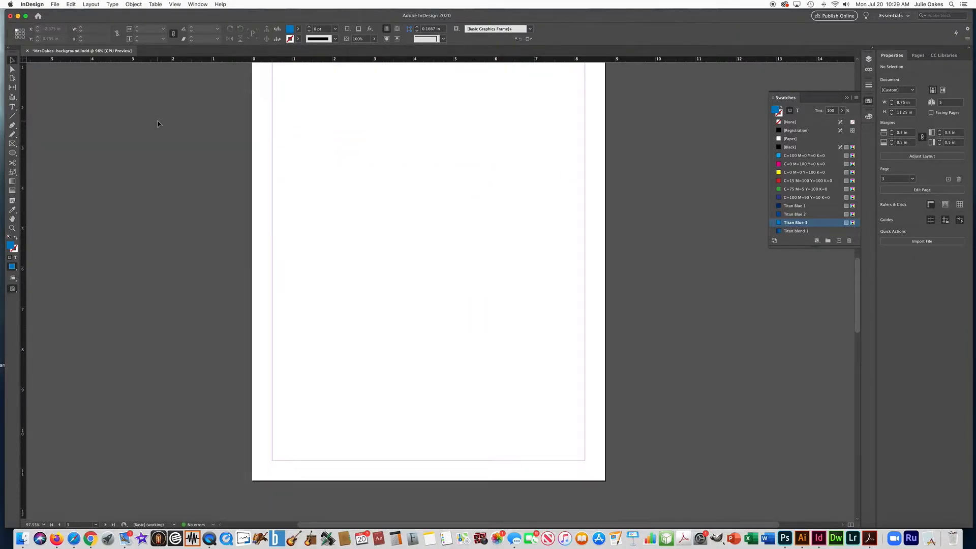
pyautogui.scroll(2, 157, 123)
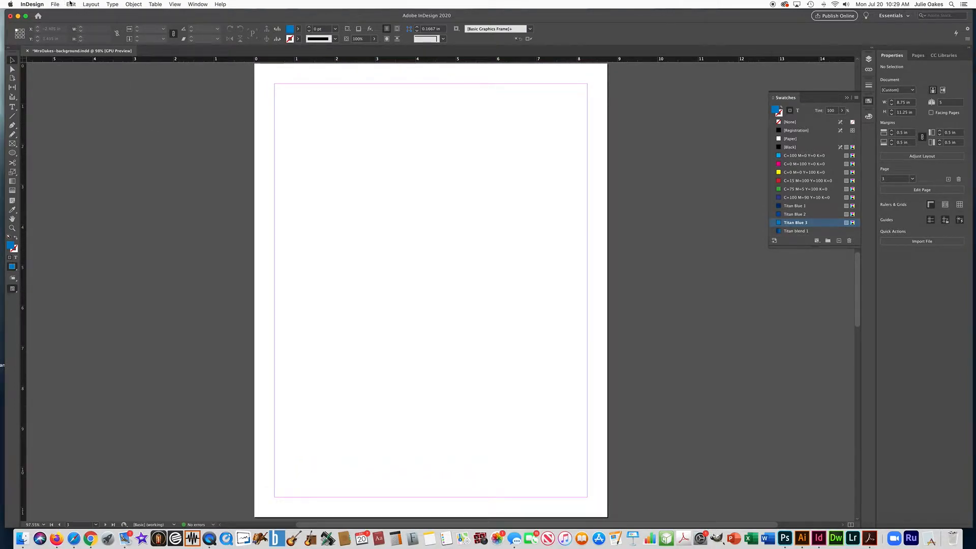
pyautogui.click(71, 4)
pyautogui.click(86, 67)
# Paste the gradient rectangle in place on page 4.
pyautogui.scroll(-12, 152, 133)
pyautogui.scroll(-10, 154, 133)
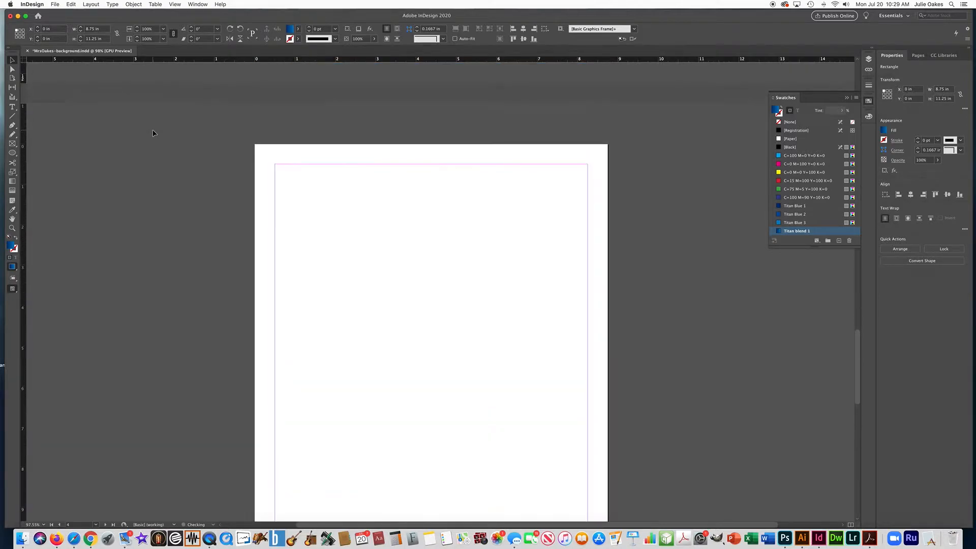
pyautogui.scroll(2, 152, 133)
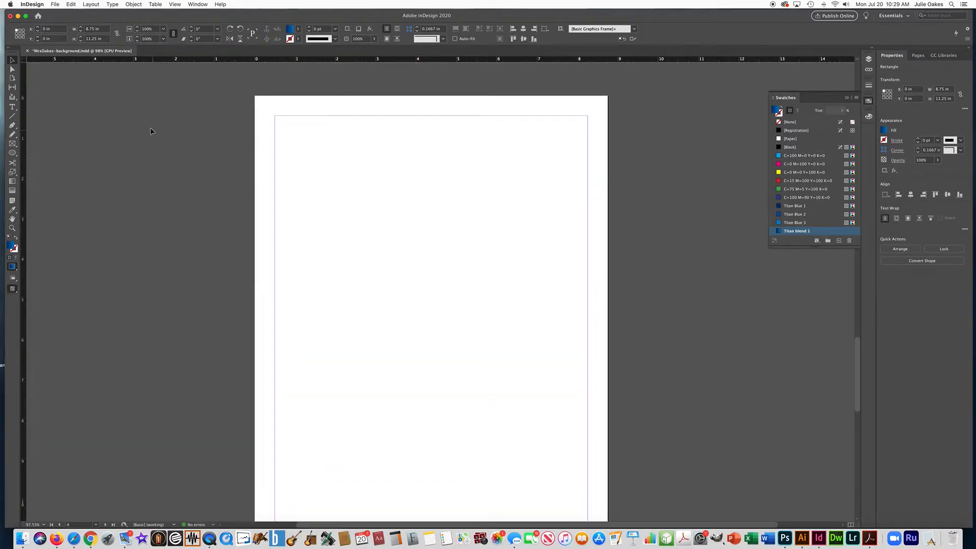
pyautogui.click(71, 4)
pyautogui.click(77, 73)
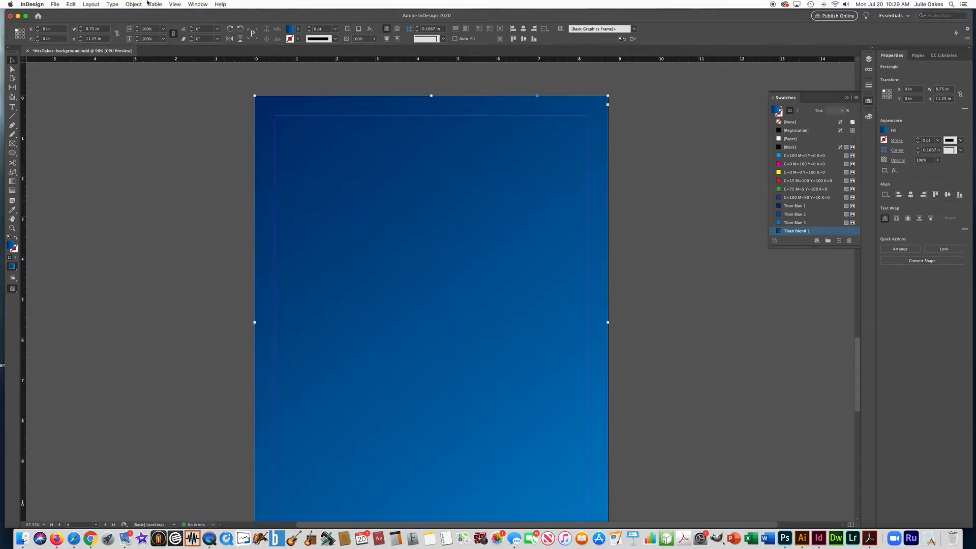
# Show the document's page thumbnails, go to page 5 and paste the gradient rectangle in place there.
pyautogui.click(197, 4)
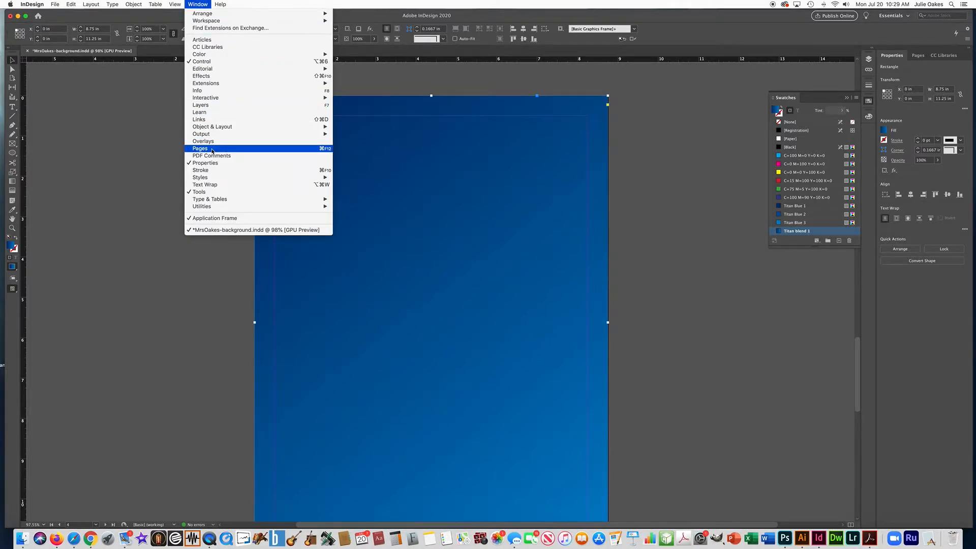
pyautogui.click(196, 151)
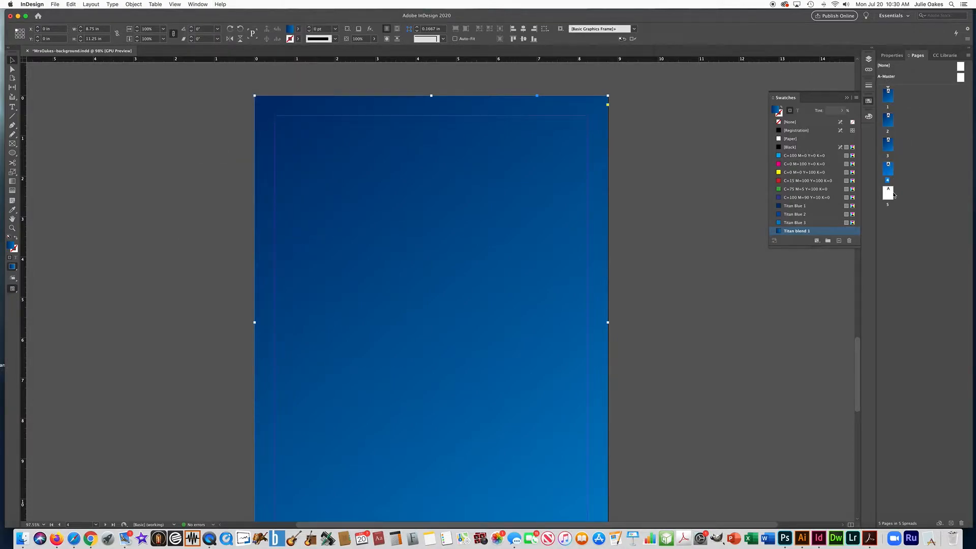
pyautogui.click(891, 194)
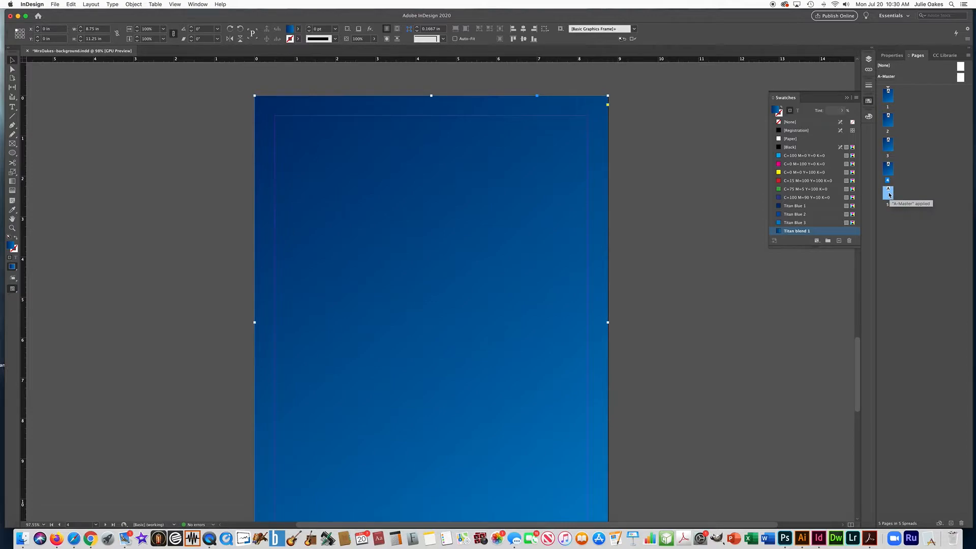
pyautogui.doubleClick(890, 196)
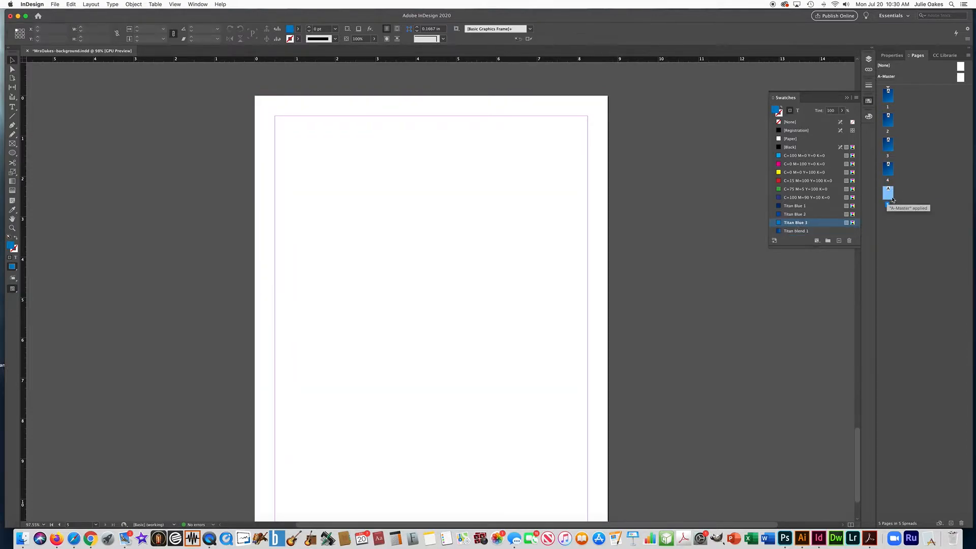
pyautogui.click(71, 4)
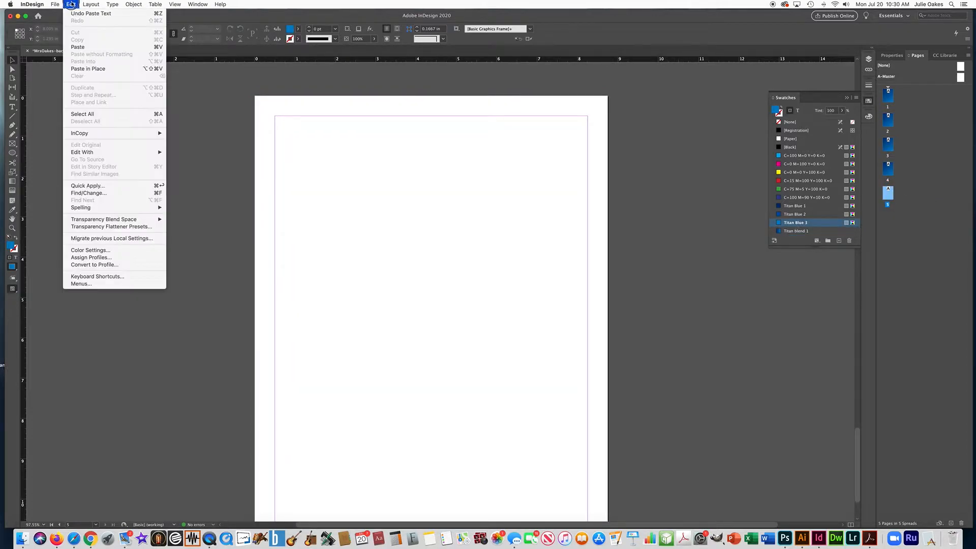
pyautogui.click(72, 67)
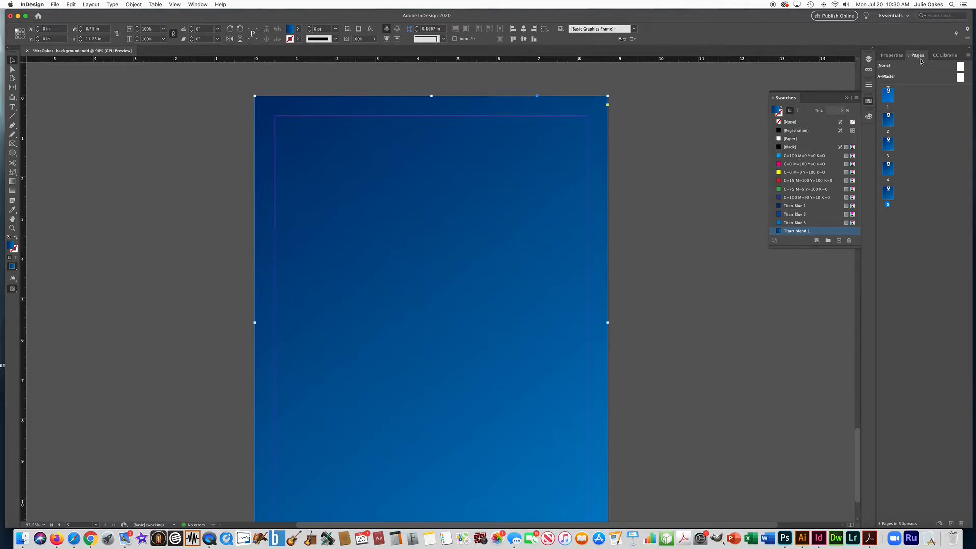
# Return to the object properties and draw a circle about 5.3 in across on page 1, overhanging the page's left edge.
pyautogui.click(892, 56)
pyautogui.scroll(20, 619, 249)
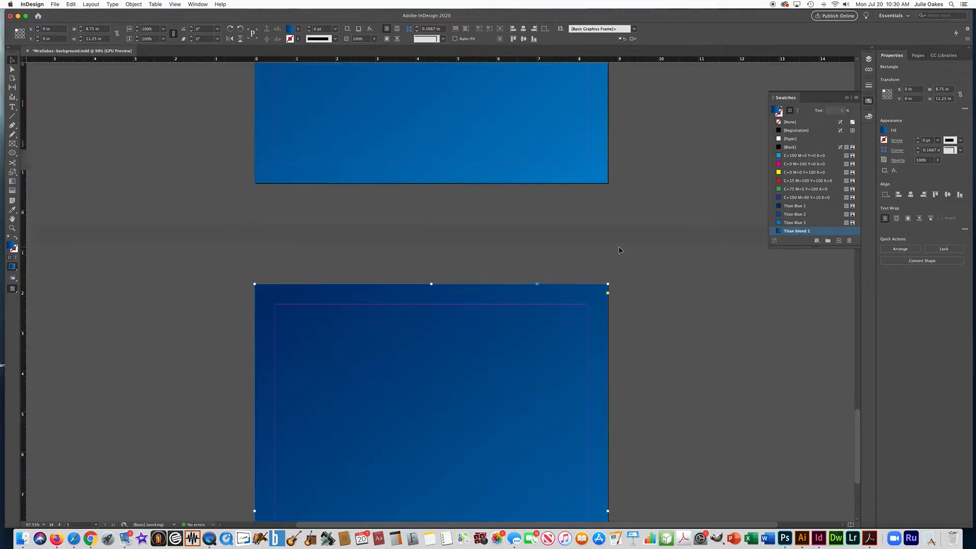
pyautogui.scroll(-3, 619, 249)
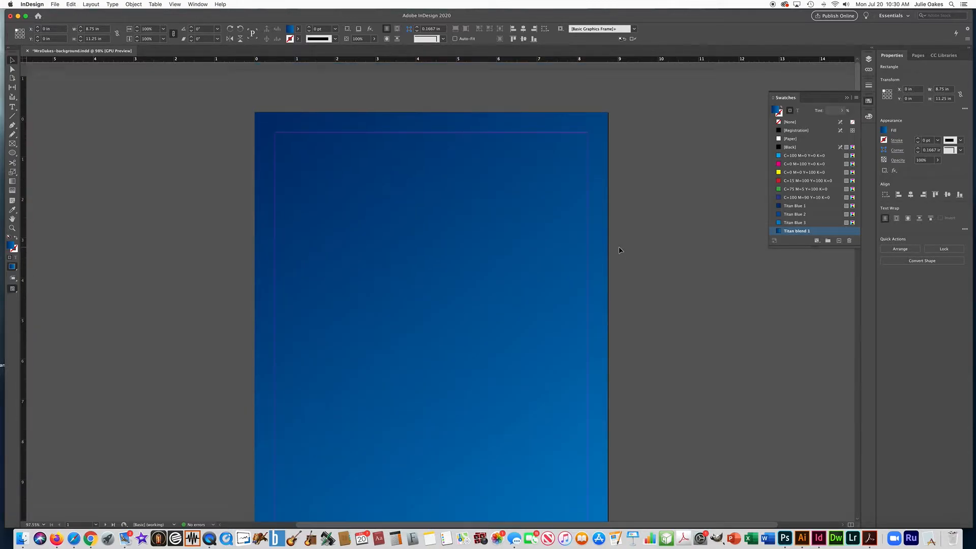
pyautogui.scroll(-2, 668, 251)
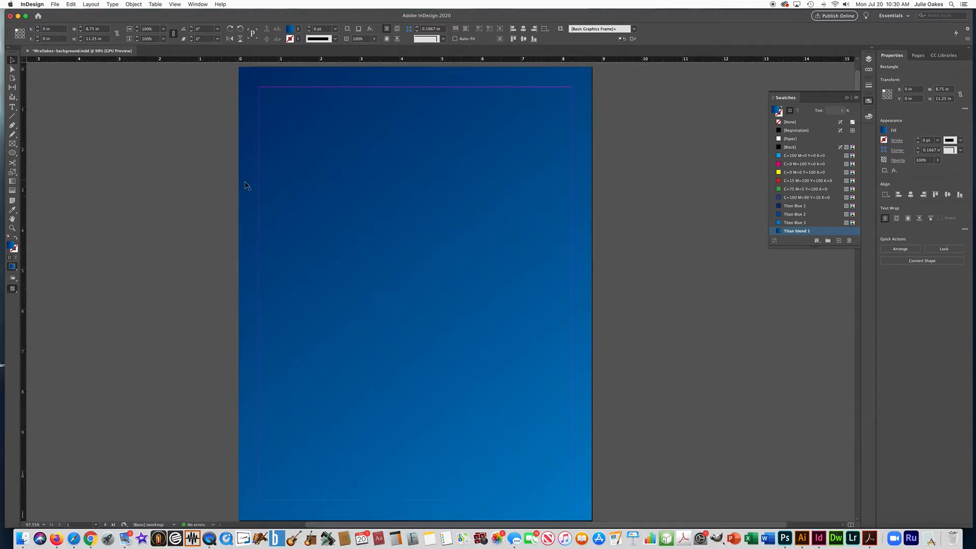
pyautogui.click(14, 155)
pyautogui.moveTo(183, 116); pyautogui.dragTo(397, 522)
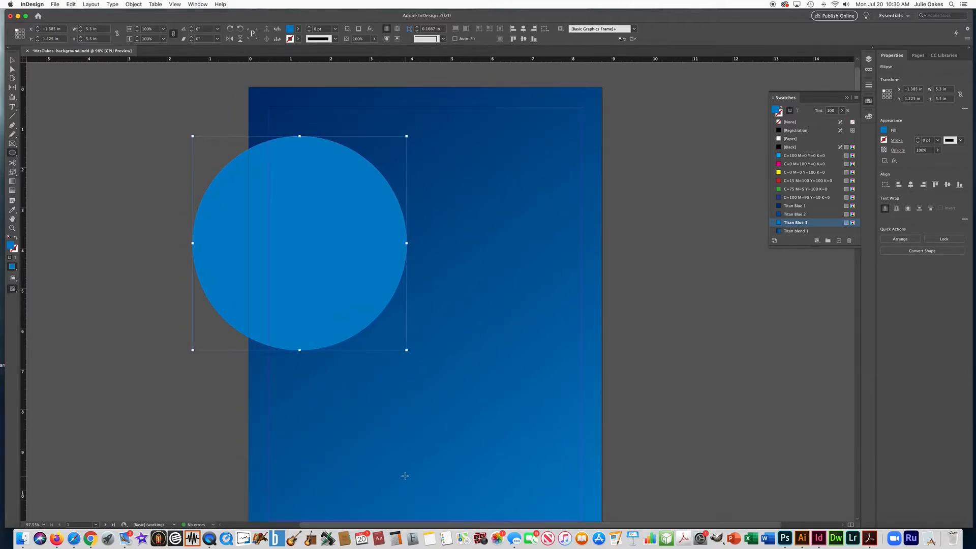
pyautogui.hscroll(1, 405, 475)
pyautogui.scroll(-3, 405, 475)
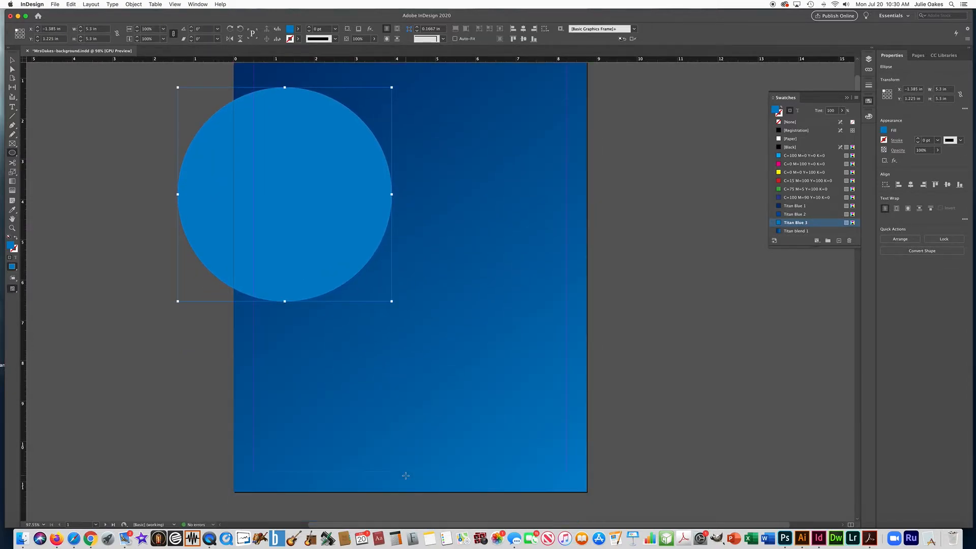
# Fill the circle with the Titan blend 1 swatch, lower its opacity to 48% and deselect it.
pyautogui.click(797, 232)
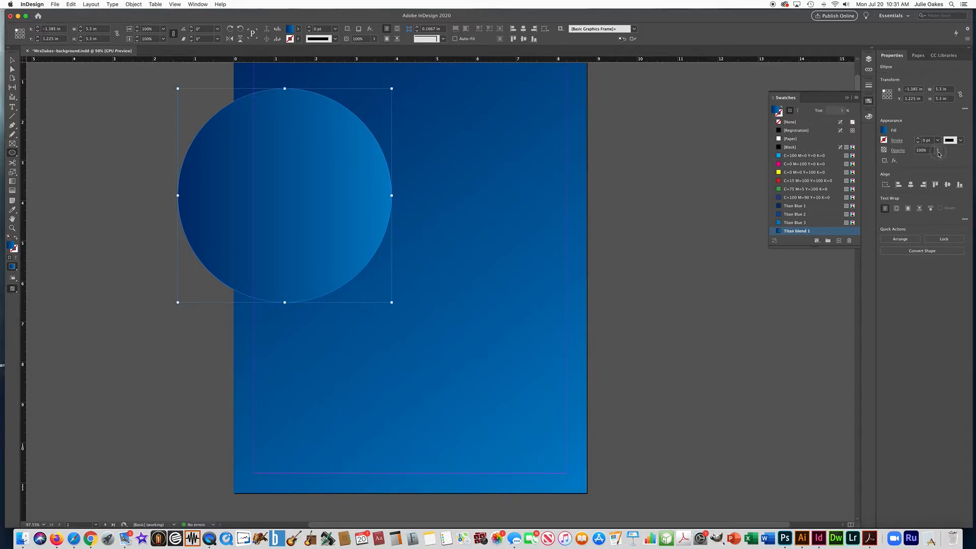
pyautogui.moveTo(939, 154); pyautogui.dragTo(917, 163)
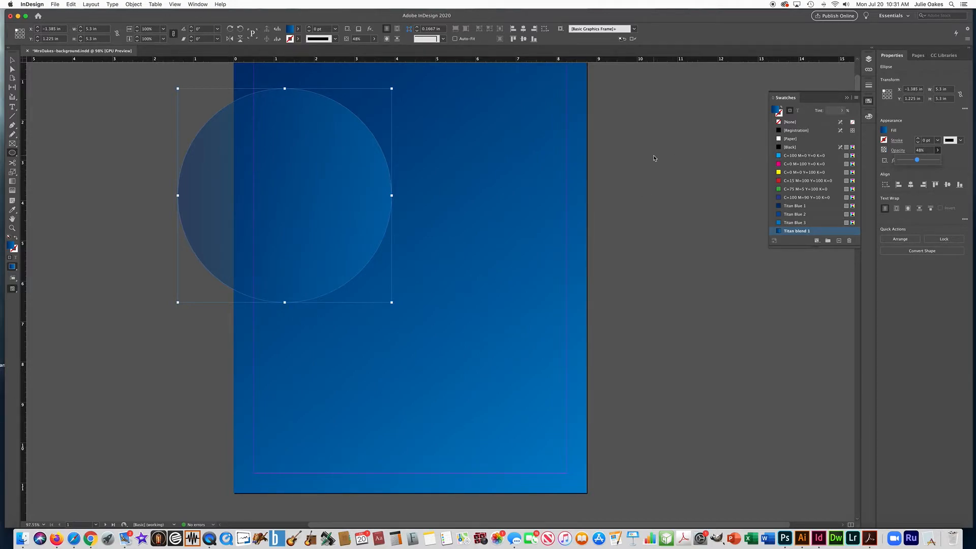
pyautogui.click(16, 61)
pyautogui.click(455, 239)
# Switch the screen mode to Preview to show page 1 without guides or overhanging artwork.
pyautogui.hscroll(1, 511, 242)
pyautogui.scroll(2, 511, 243)
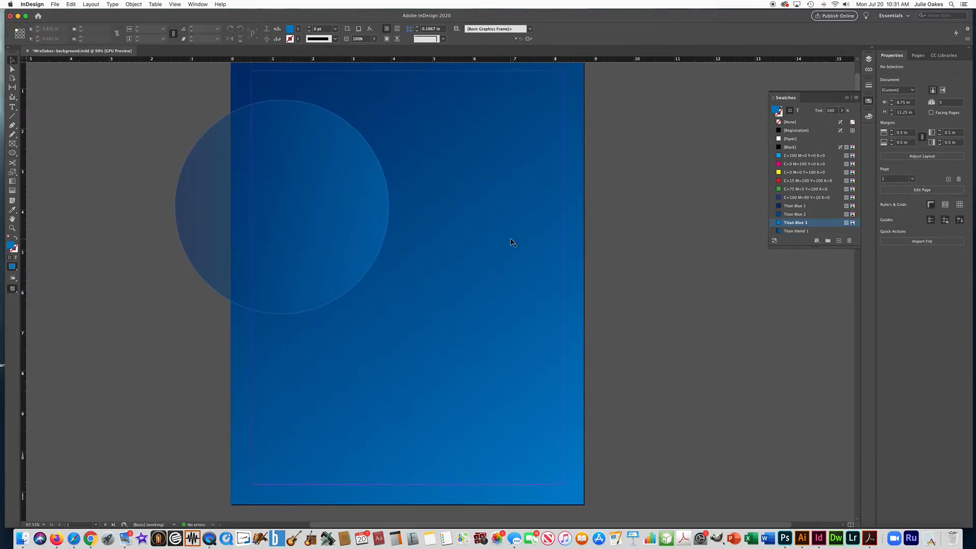
pyautogui.scroll(1, 274, 126)
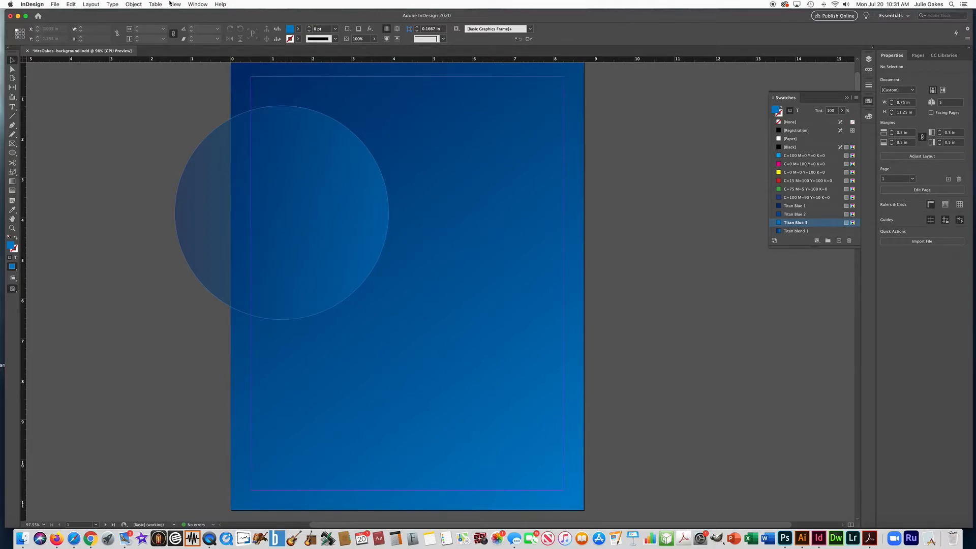
pyautogui.click(172, 4)
pyautogui.moveTo(201, 125)
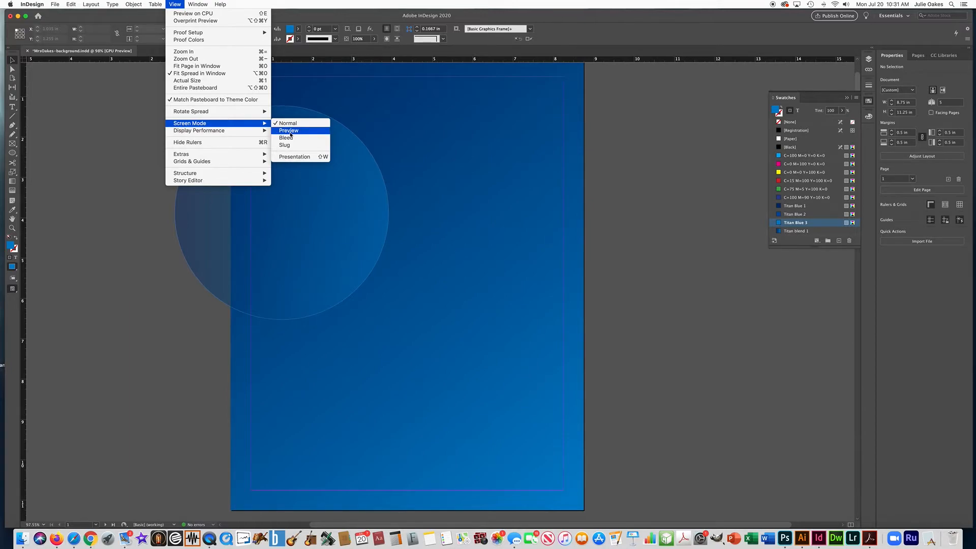
pyautogui.click(289, 131)
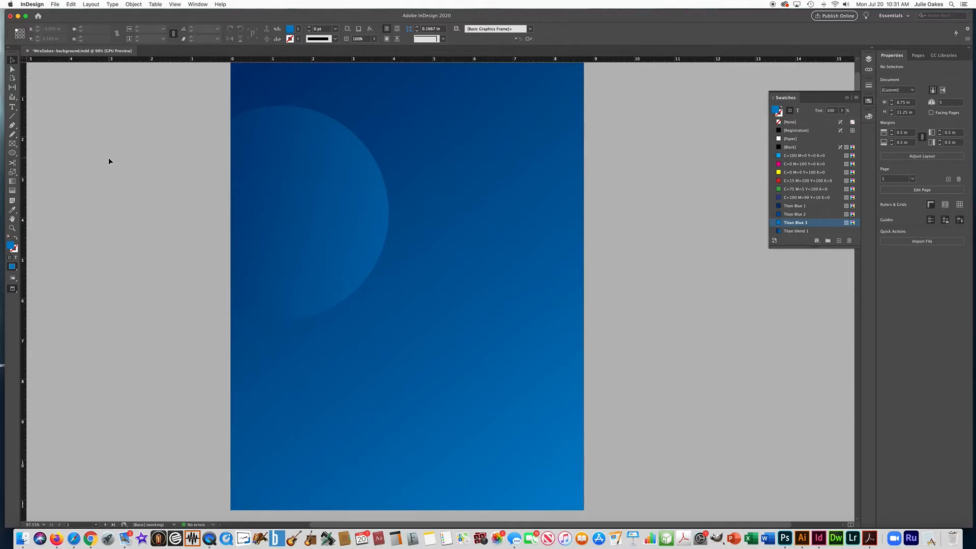
pyautogui.click(171, 4)
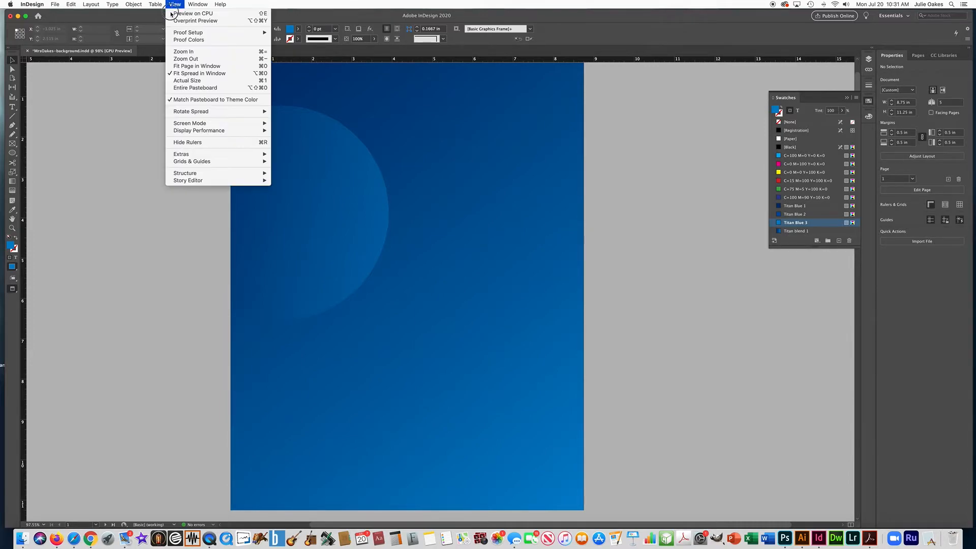
pyautogui.moveTo(239, 124)
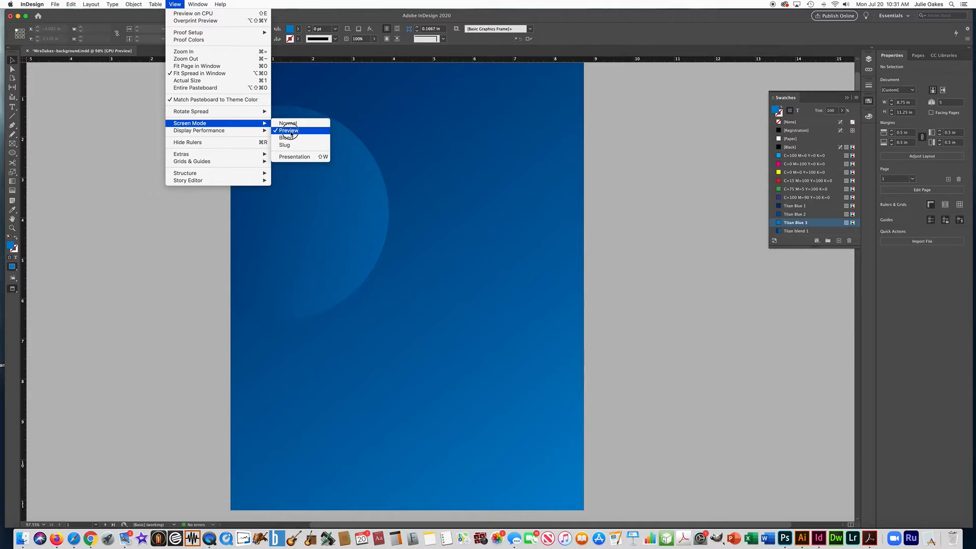
pyautogui.click(178, 4)
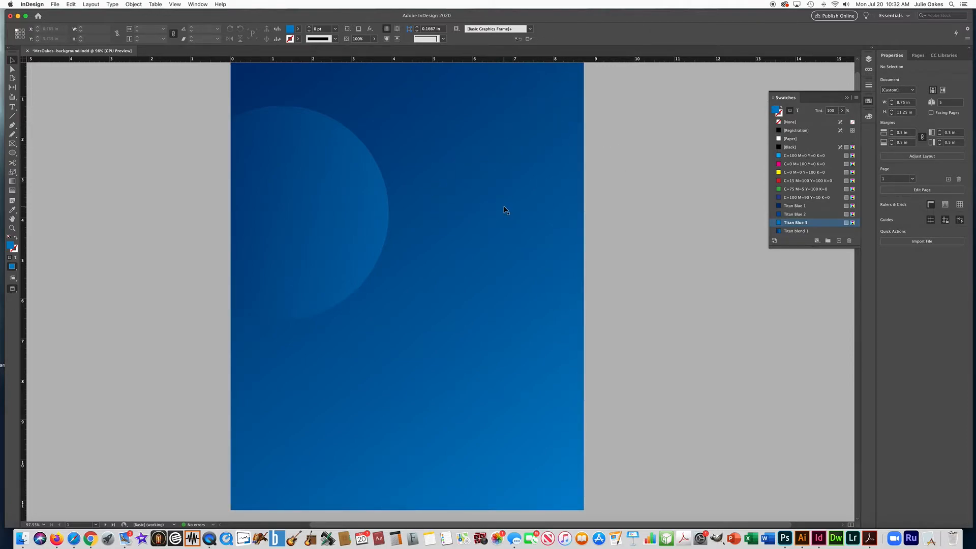
# Draw a circle about 1.53 in across in page 1's upper-right area and fill it with the Titan blend 1 swatch.
pyautogui.click(12, 153)
pyautogui.moveTo(549, 114); pyautogui.dragTo(475, 189)
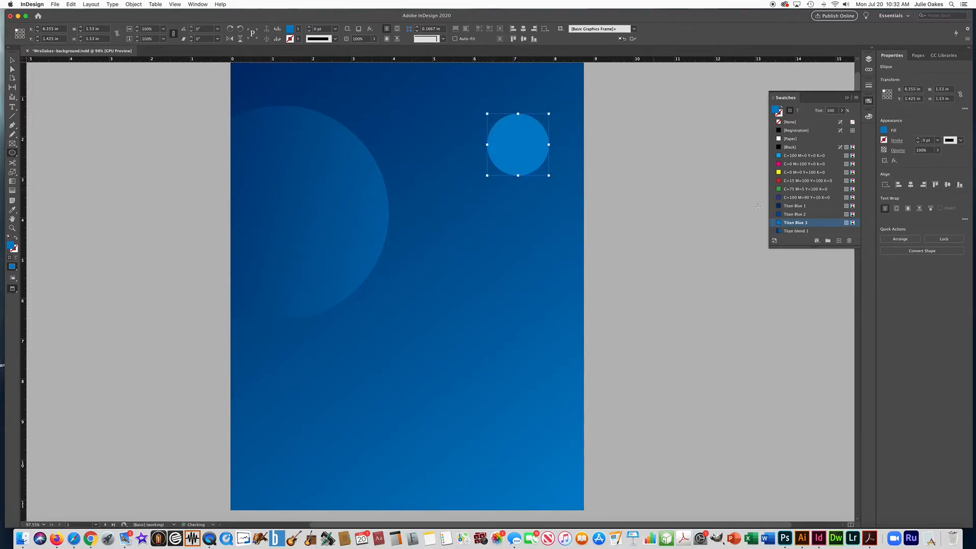
pyautogui.click(795, 231)
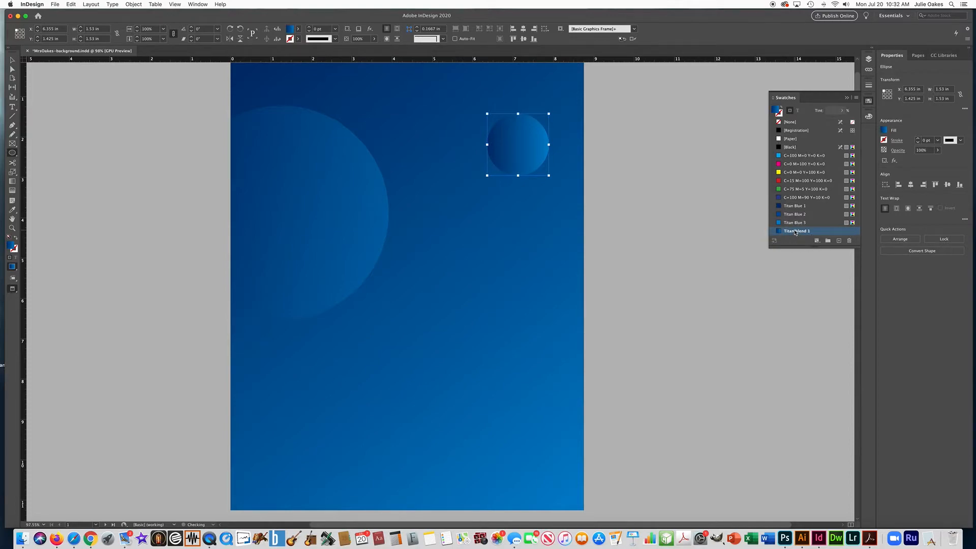
# Lower the small circle's opacity to 50% and deselect it.
pyautogui.click(937, 154)
pyautogui.moveTo(938, 161); pyautogui.dragTo(919, 162)
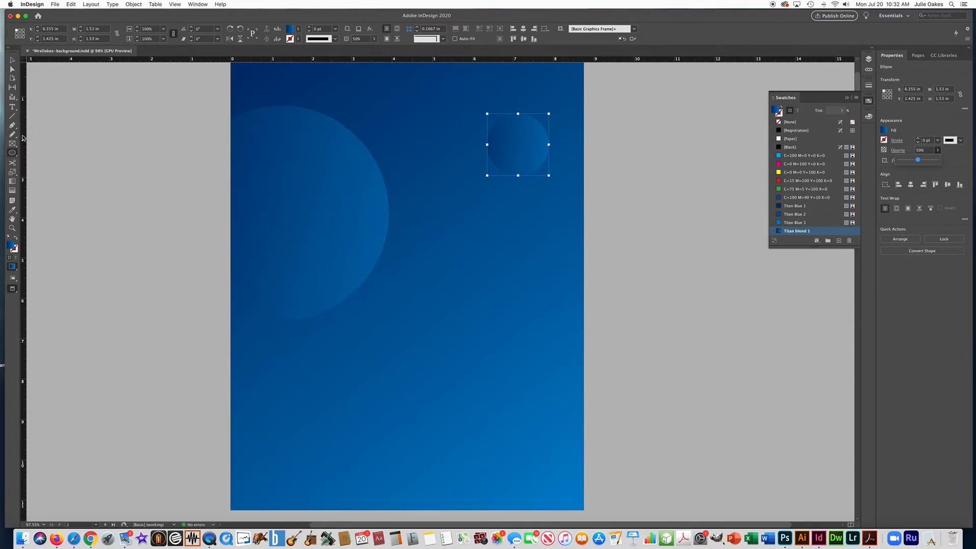
pyautogui.click(87, 108)
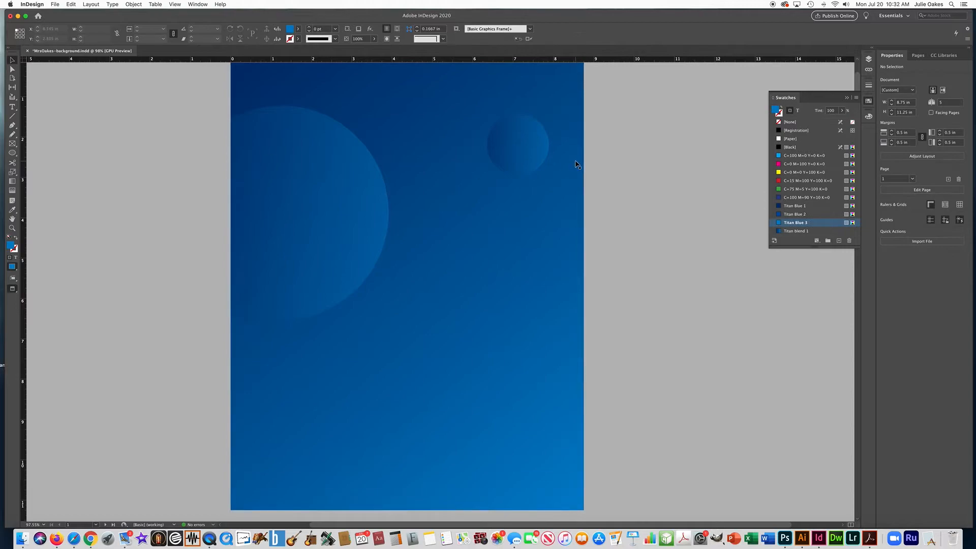
# Paste a copy of the large circle and enlarge it so that it overhangs page 1's right edge.
pyautogui.click(345, 201)
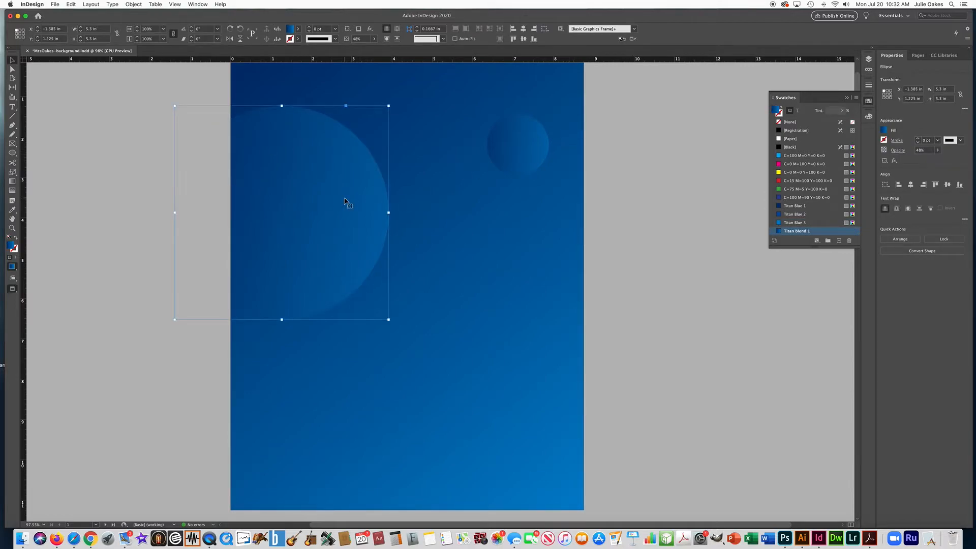
pyautogui.press('super+v')
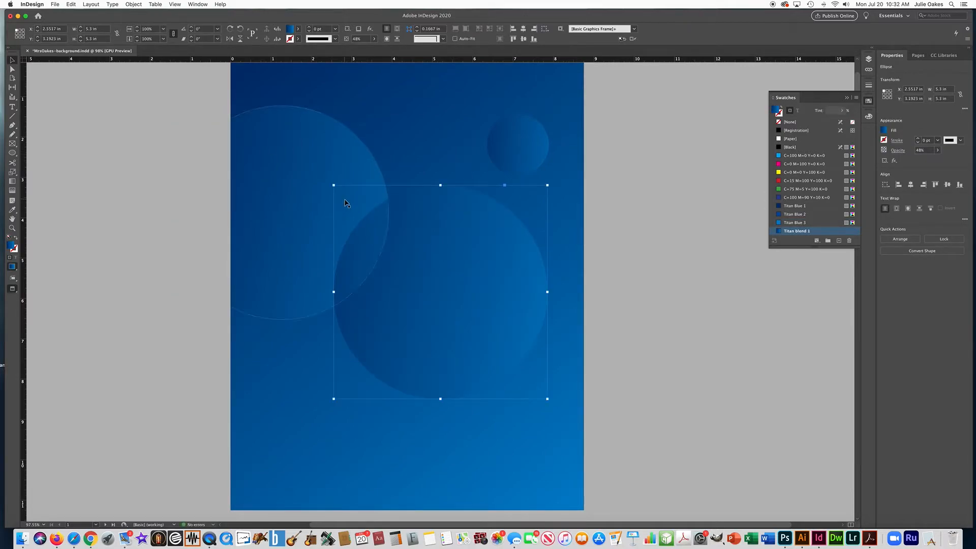
pyautogui.moveTo(547, 398); pyautogui.dragTo(634, 483)
pyautogui.click(713, 338)
# Paste a copy of the small circle, enlarge it to about 3.53 in and place it overhanging page 1's left edge.
pyautogui.click(525, 151)
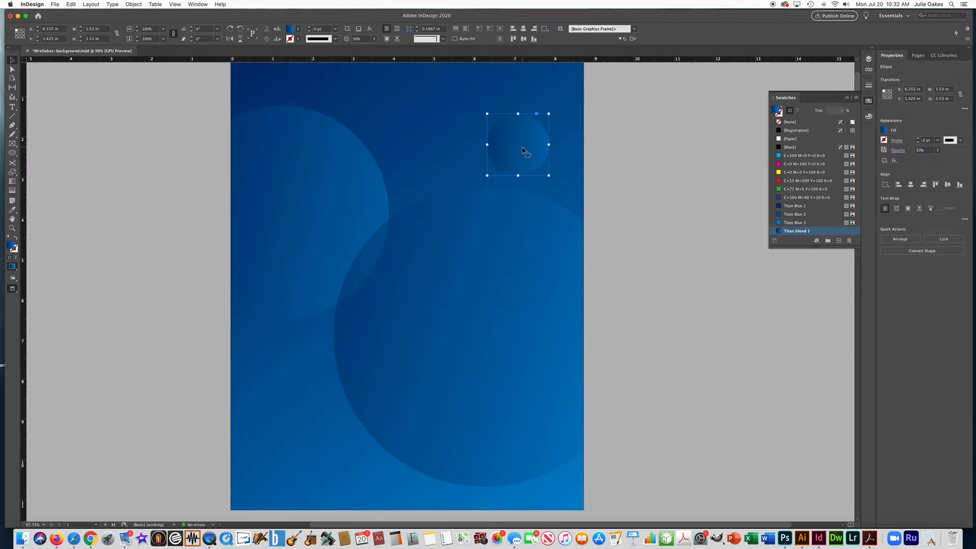
pyautogui.press('super+v')
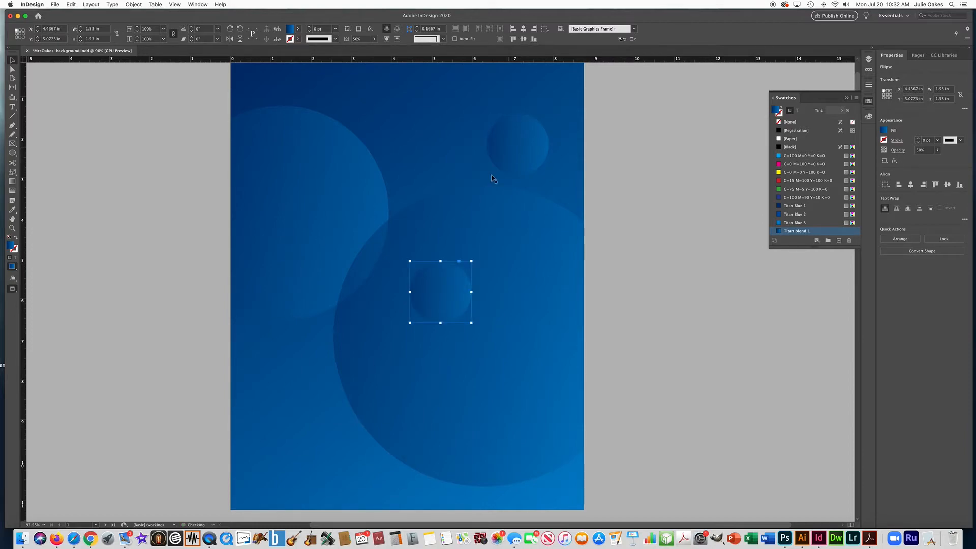
pyautogui.moveTo(408, 263); pyautogui.dragTo(330, 181)
pyautogui.moveTo(406, 279); pyautogui.dragTo(278, 375)
pyautogui.click(124, 337)
pyautogui.moveTo(216, 348); pyautogui.dragTo(252, 345)
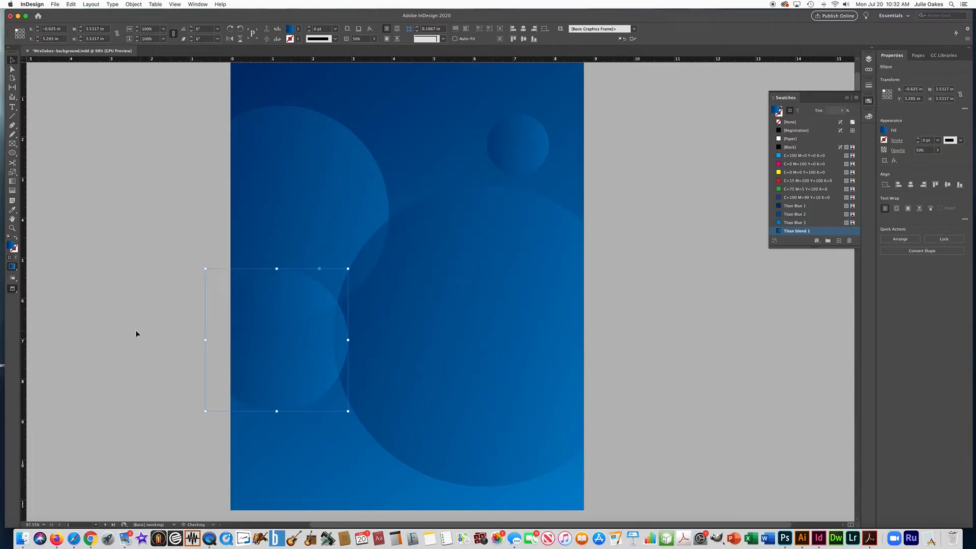
pyautogui.click(121, 333)
# Extend the small upper-right circle past the right edge and place a copy about 3.84 in across over page 1's bottom edge.
pyautogui.moveTo(508, 158); pyautogui.dragTo(508, 237)
pyautogui.click(700, 198)
pyautogui.press('super+v')
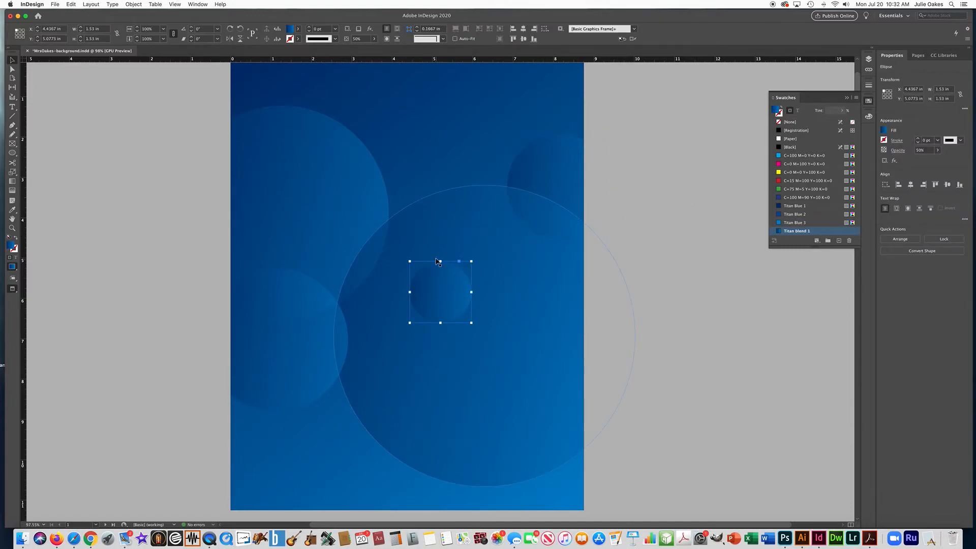
pyautogui.moveTo(410, 263); pyautogui.dragTo(433, 489)
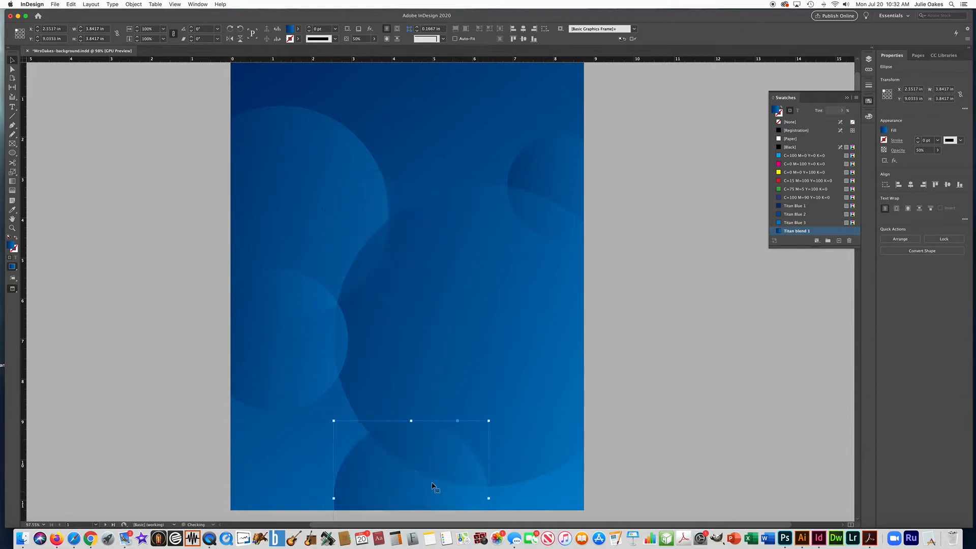
pyautogui.click(718, 360)
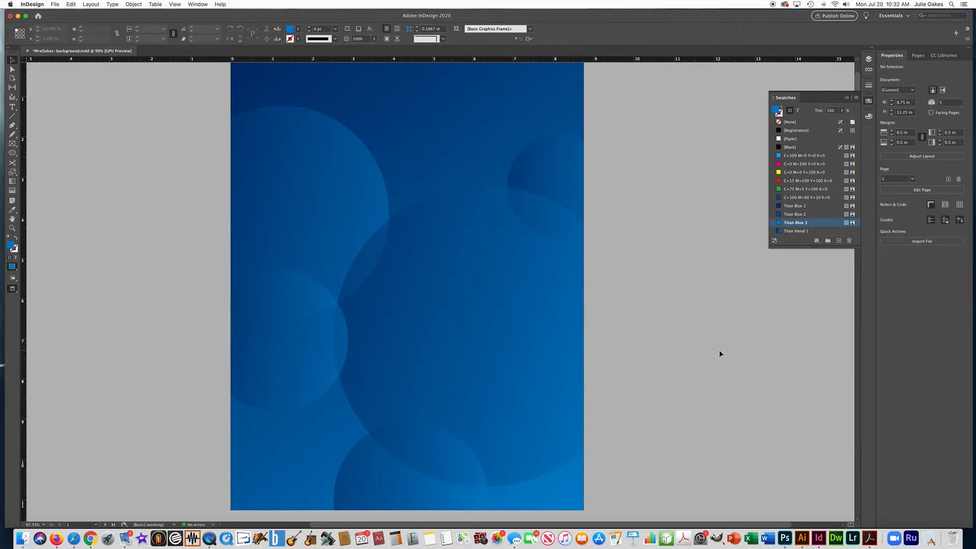
# Paste another circle copy, enlarge it to about 4.31 in and place it overhanging page 1's top edge.
pyautogui.press('super+v')
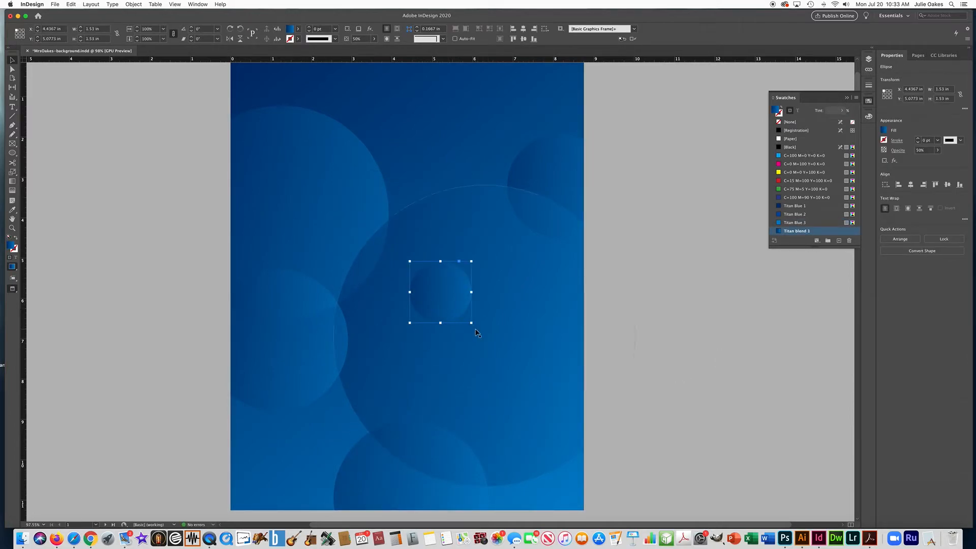
pyautogui.moveTo(471, 323); pyautogui.dragTo(382, 133)
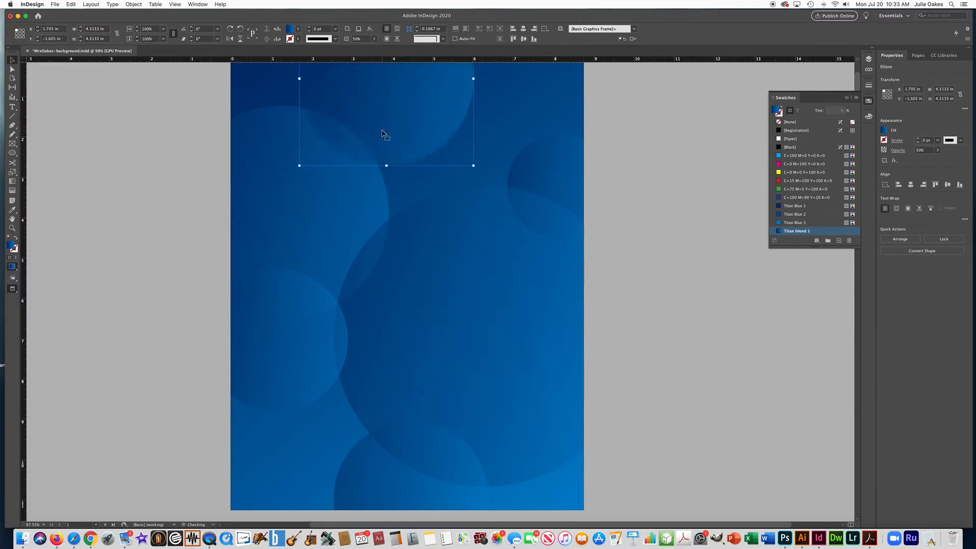
pyautogui.click(166, 205)
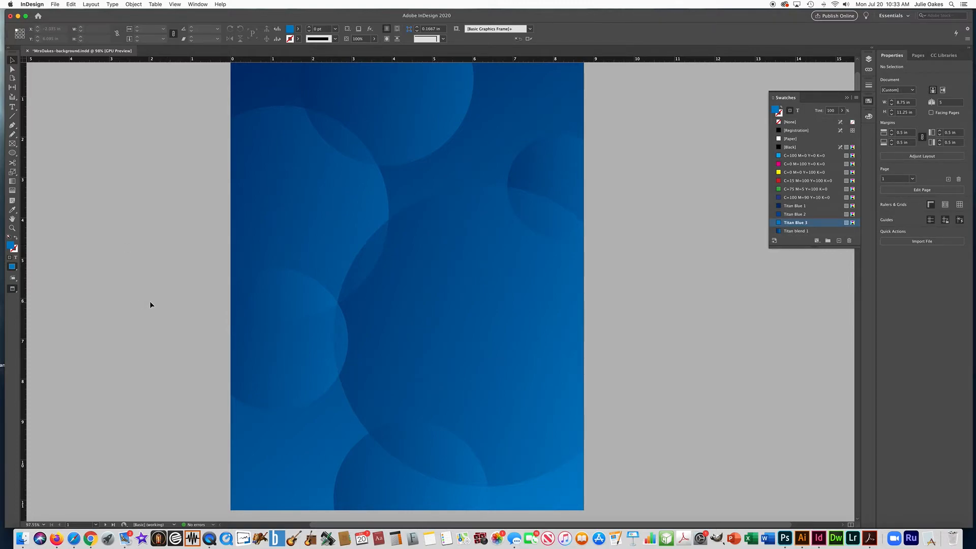
# On page 2, draw a square about 4.37 in wide overhanging the left edge and fill it with Titan blend 1.
pyautogui.scroll(-8, 150, 304)
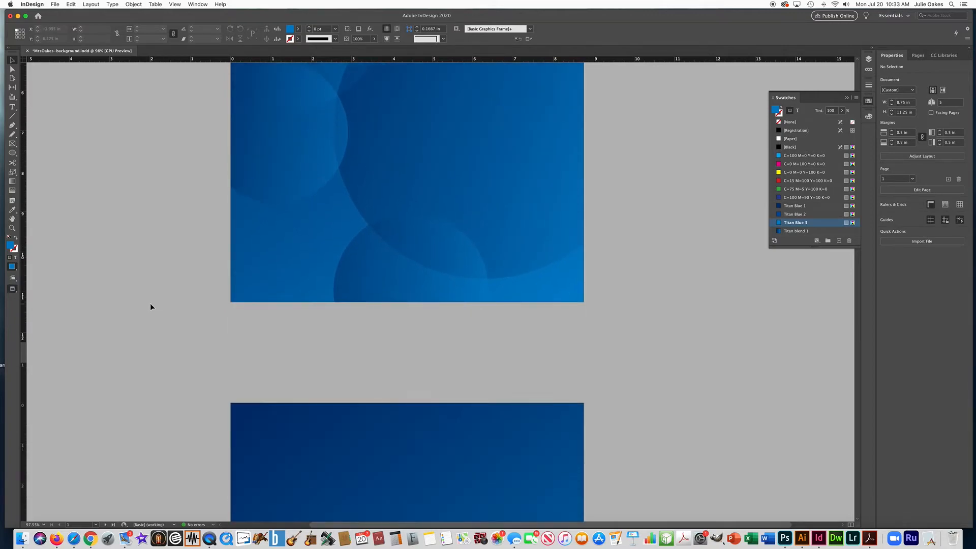
pyautogui.scroll(-5, 150, 304)
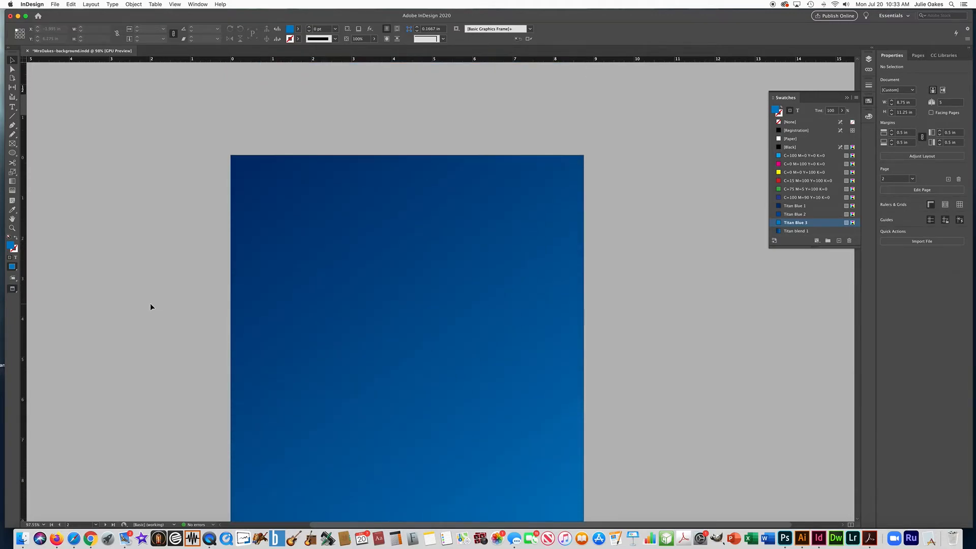
pyautogui.scroll(-3, 150, 304)
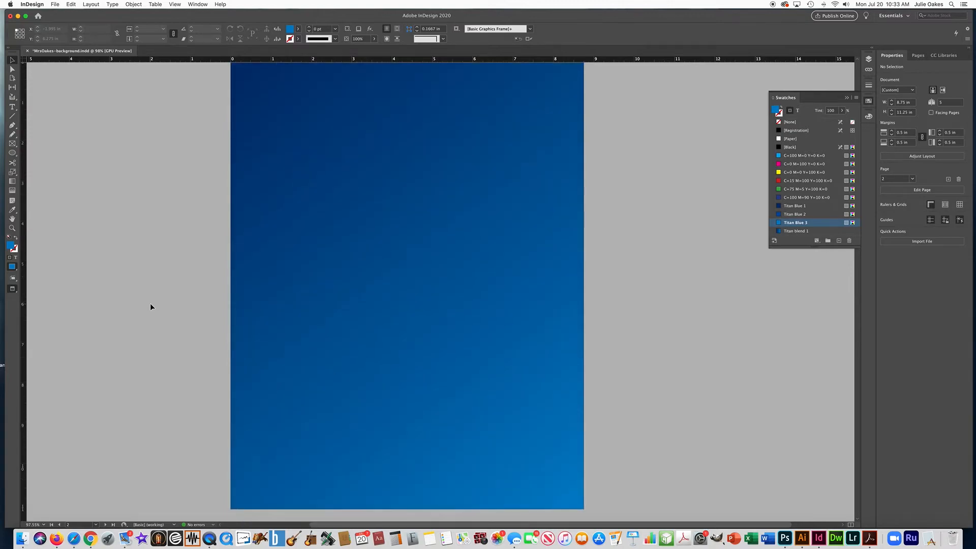
pyautogui.scroll(1, 150, 303)
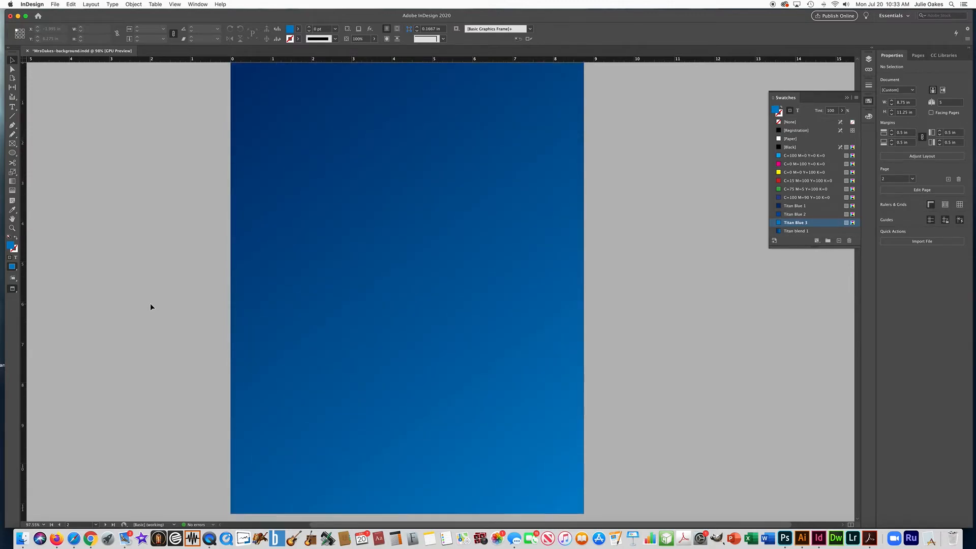
pyautogui.click(15, 155)
pyautogui.moveTo(15, 154); pyautogui.dragTo(31, 158)
pyautogui.click(46, 161)
pyautogui.moveTo(203, 120); pyautogui.dragTo(385, 299)
pyautogui.click(795, 231)
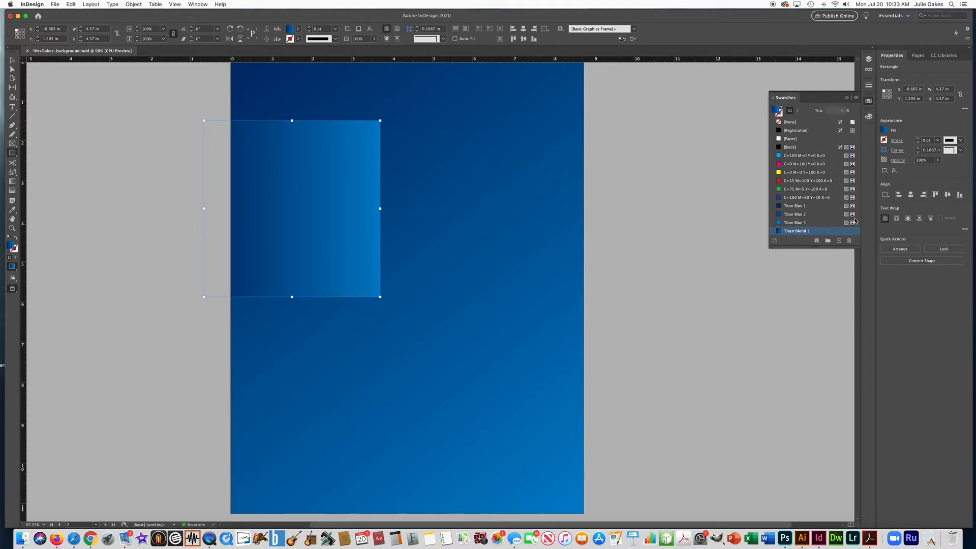
# Lower the square's opacity to 52%.
pyautogui.click(937, 160)
pyautogui.moveTo(919, 173); pyautogui.dragTo(918, 174)
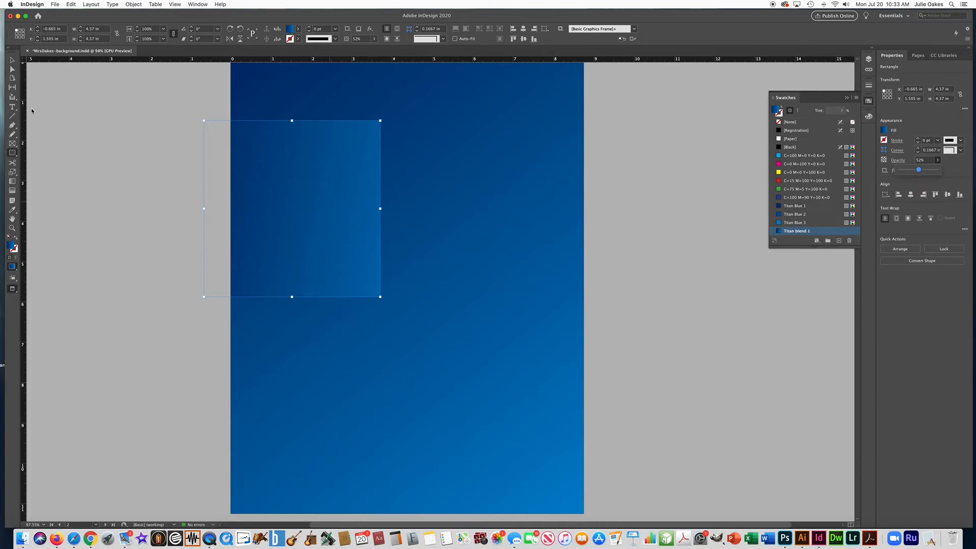
pyautogui.click(11, 62)
# Paste copies of the square over page 2's upper-right edge, centre and lower-left edge.
pyautogui.press('super+v')
pyautogui.moveTo(408, 282); pyautogui.dragTo(380, 279)
pyautogui.press('super+v')
pyautogui.moveTo(454, 300); pyautogui.dragTo(244, 417)
# Paste two more square copies, placing one over page 2's lower-right edge and one over its top edge.
pyautogui.press('super+z')
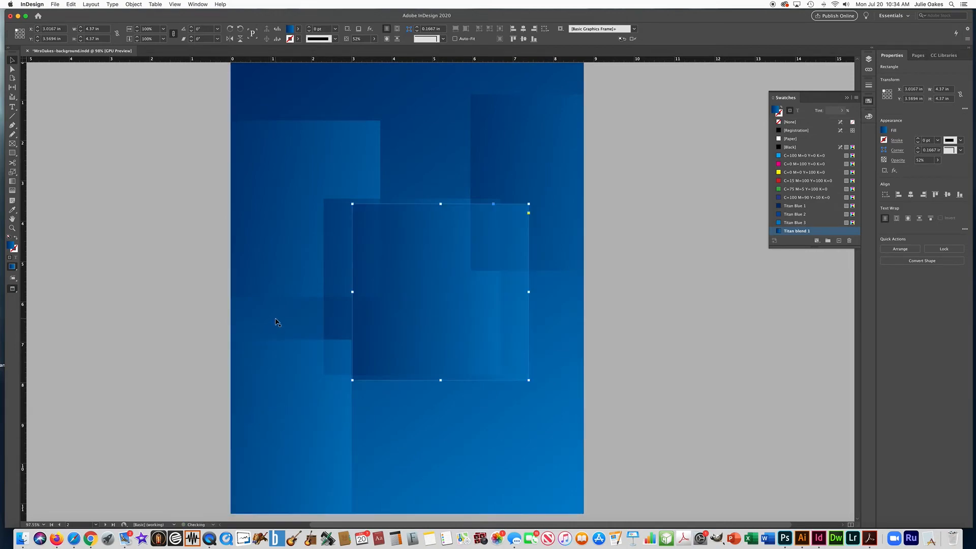
pyautogui.moveTo(412, 294); pyautogui.dragTo(494, 341)
pyautogui.click(727, 343)
pyautogui.press('super+z')
pyautogui.moveTo(483, 285); pyautogui.dragTo(464, 144)
pyautogui.click(162, 217)
# Add square copies over page 2's bottom edge and upper-left corner.
pyautogui.press('super+z')
pyautogui.moveTo(408, 258); pyautogui.dragTo(358, 456)
pyautogui.click(633, 408)
pyautogui.moveTo(480, 359); pyautogui.dragTo(241, 203)
pyautogui.click(151, 283)
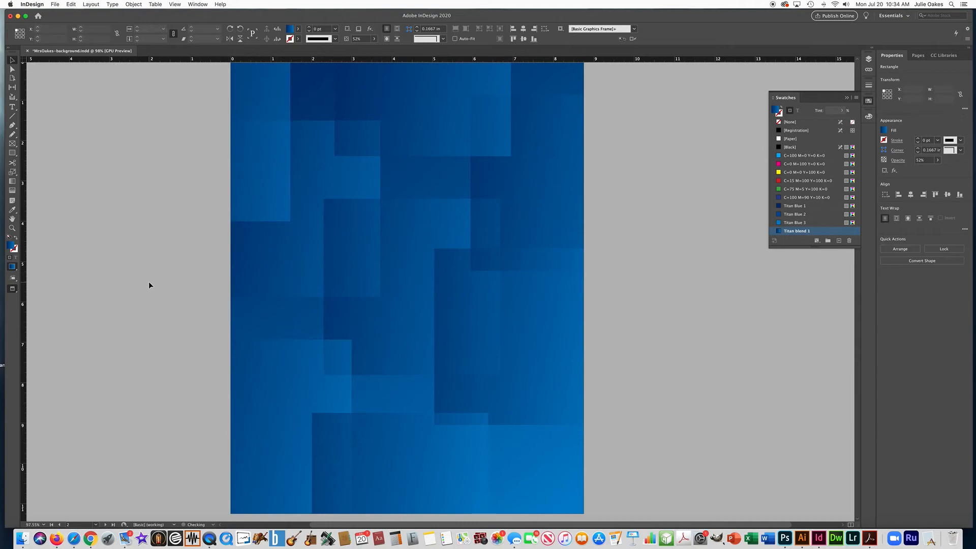
# Place further square copies so they overhang the middle of page 2's right edge and its lower-left edge, and deselect.
pyautogui.press('super+z')
pyautogui.moveTo(415, 291); pyautogui.dragTo(237, 340)
pyautogui.scroll(1, 691, 333)
pyautogui.moveTo(197, 367); pyautogui.dragTo(153, 371)
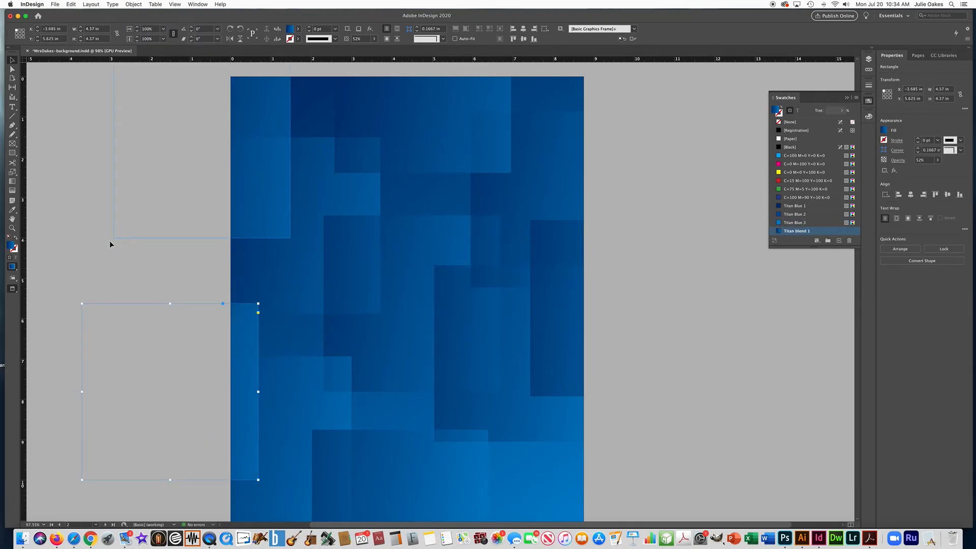
pyautogui.click(91, 252)
pyautogui.moveTo(397, 318); pyautogui.dragTo(397, 297)
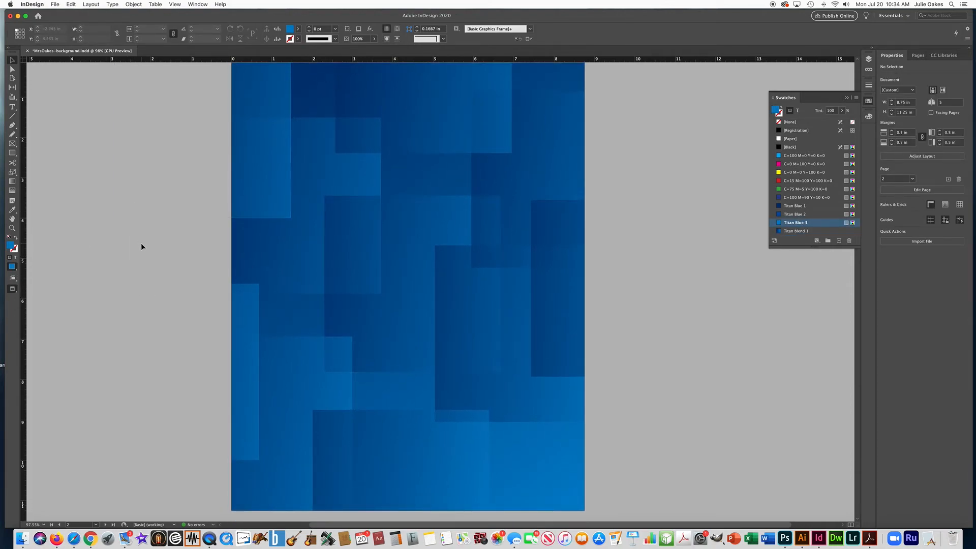
# On page 3, draw a hexagon about 3.92 in wide and 3.4 in high and fill it with Titan blend 1.
pyautogui.scroll(-15, 141, 246)
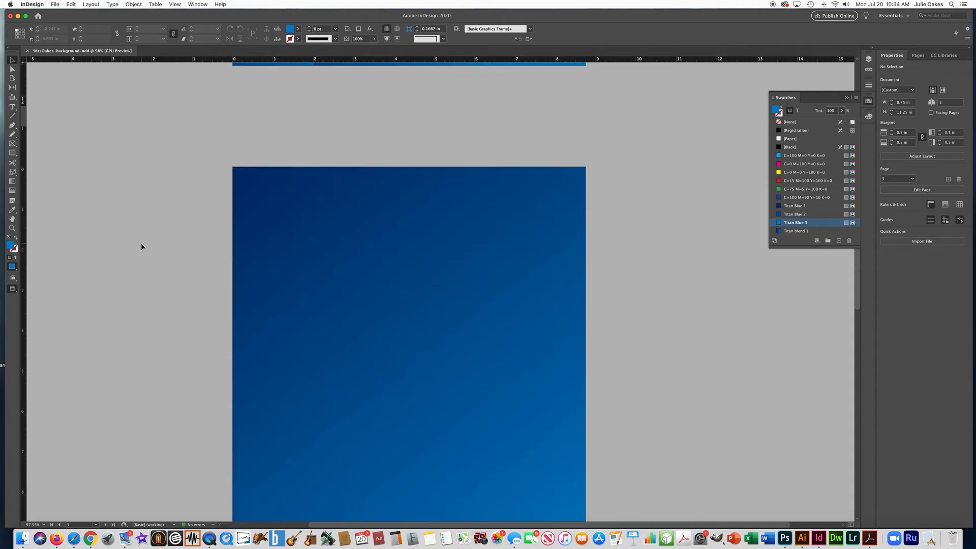
pyautogui.scroll(-5, 141, 247)
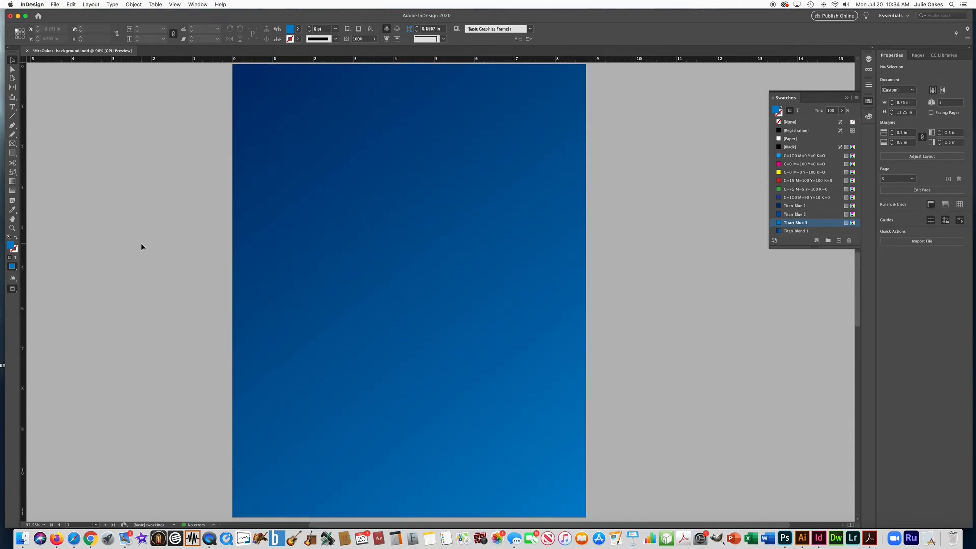
pyautogui.click(17, 155)
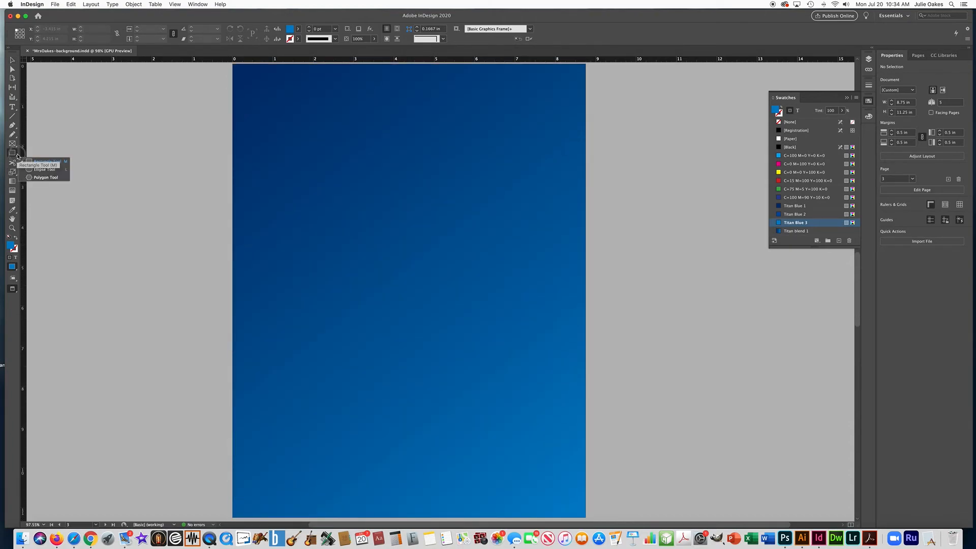
pyautogui.click(46, 178)
pyautogui.moveTo(306, 151); pyautogui.dragTo(466, 285)
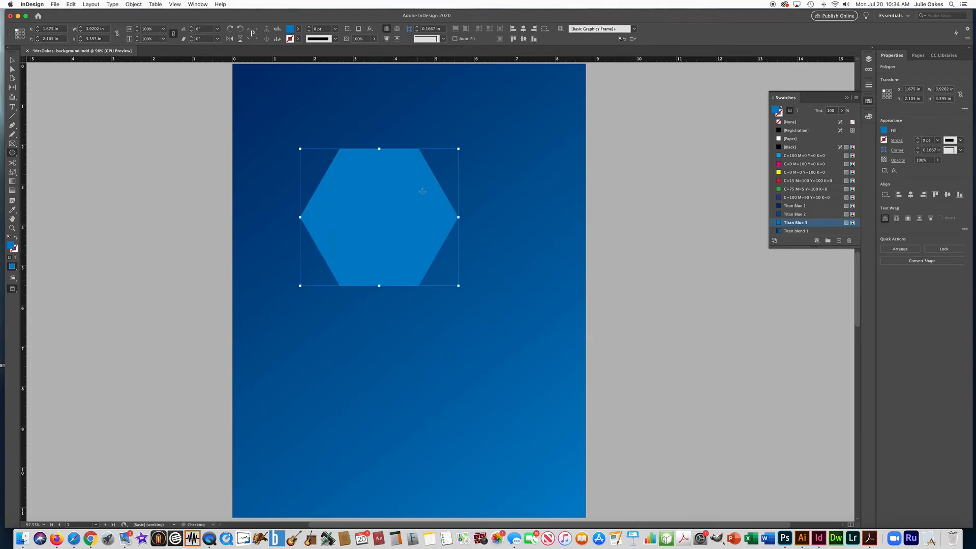
pyautogui.click(796, 232)
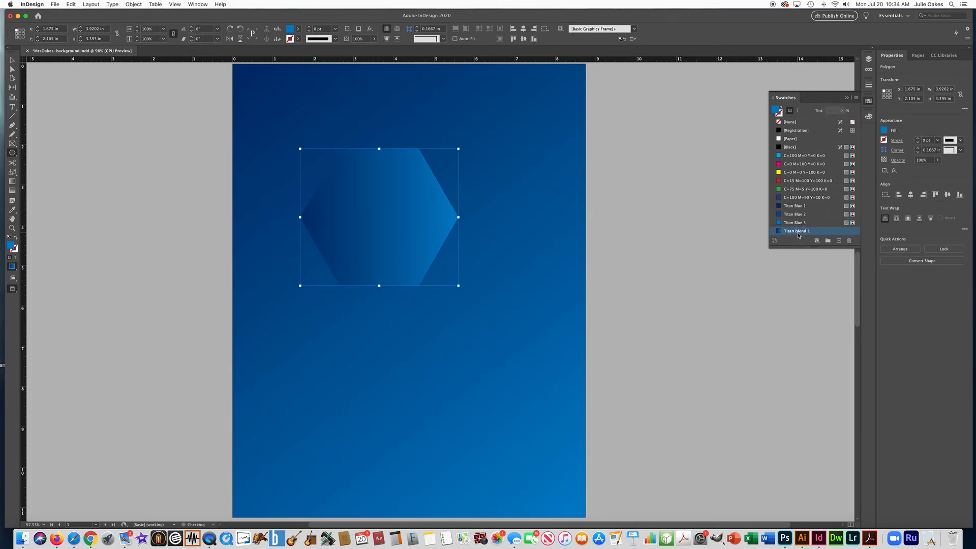
# Lower the hexagon's opacity to 51% and deselect it.
pyautogui.click(938, 161)
pyautogui.moveTo(938, 170); pyautogui.dragTo(921, 172)
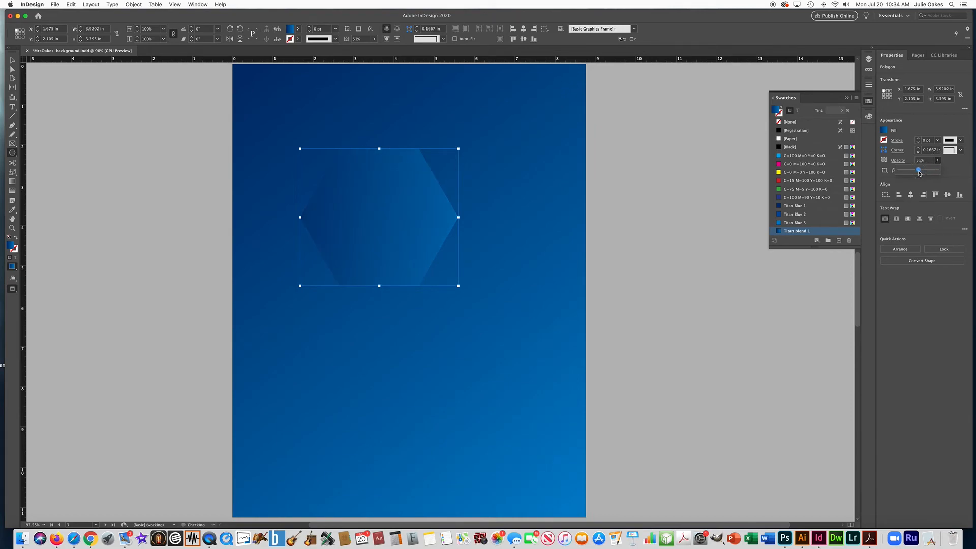
pyautogui.click(12, 60)
pyautogui.click(141, 191)
# Move the hexagon to page 3's upper left and place an enlarged copy overhanging the page's lower-right corner.
pyautogui.moveTo(368, 206); pyautogui.dragTo(431, 283)
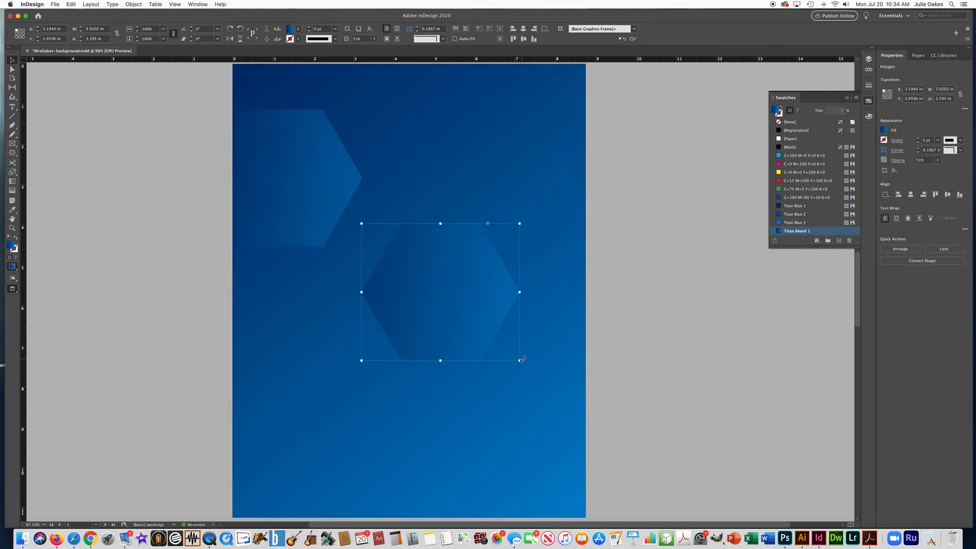
pyautogui.moveTo(521, 361); pyautogui.dragTo(690, 473)
pyautogui.moveTo(453, 305); pyautogui.dragTo(473, 372)
pyautogui.click(642, 197)
# Paste a hexagon copy, shrink it and overlap it with the lower part of page 3's upper-left hexagon.
pyautogui.press('super+v')
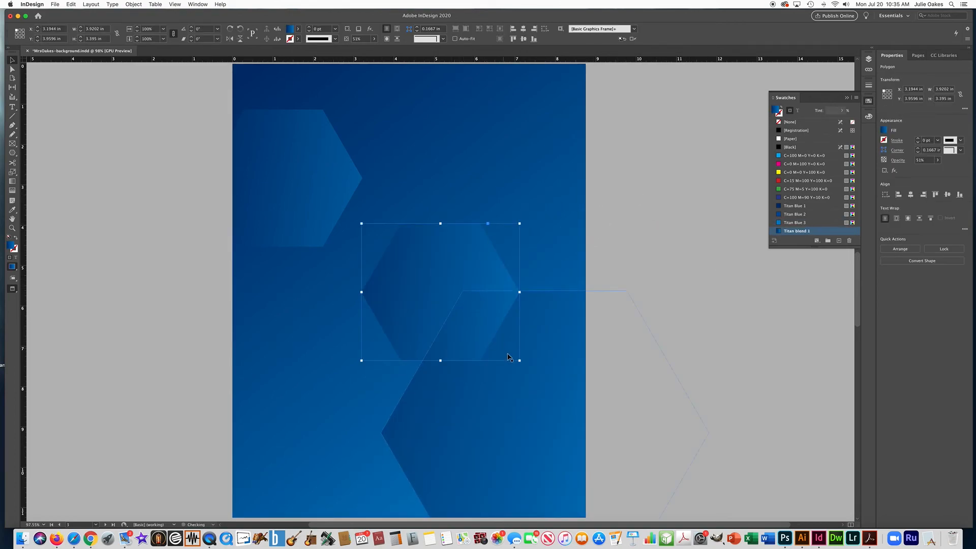
pyautogui.moveTo(520, 361); pyautogui.dragTo(454, 303)
pyautogui.moveTo(417, 271); pyautogui.dragTo(332, 255)
pyautogui.click(221, 282)
# Paste two hexagon copies, placing one over page 3's right edge and one over its top edge.
pyautogui.press('super+v')
pyautogui.moveTo(428, 266); pyautogui.dragTo(591, 260)
pyautogui.press('super+v')
pyautogui.moveTo(436, 325); pyautogui.dragTo(447, 138)
# Paste two hexagon copies, placing one over page 3's lower left edge and one enlarged to about 5.8 by 5.0 in over its bottom edge.
pyautogui.press('super+v')
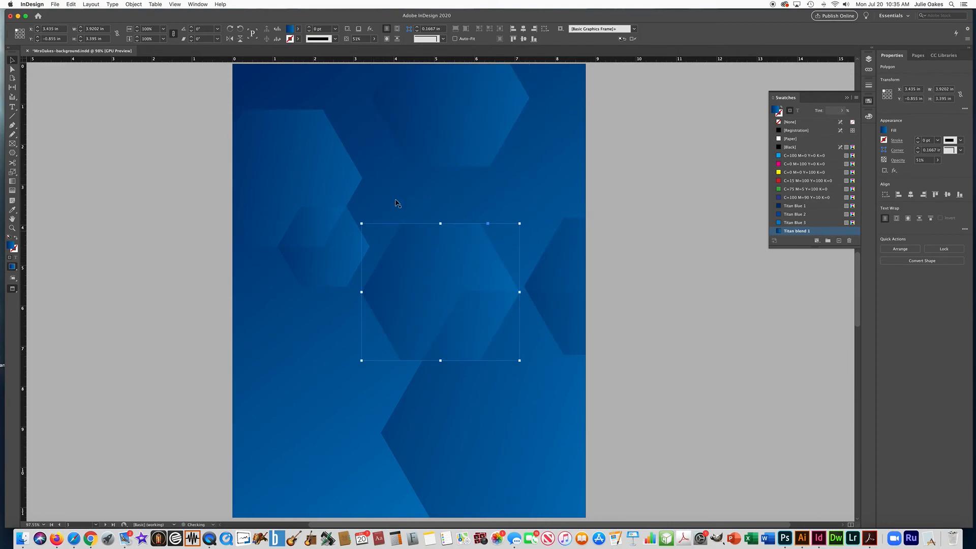
pyautogui.moveTo(453, 244); pyautogui.dragTo(224, 376)
pyautogui.press('super+v')
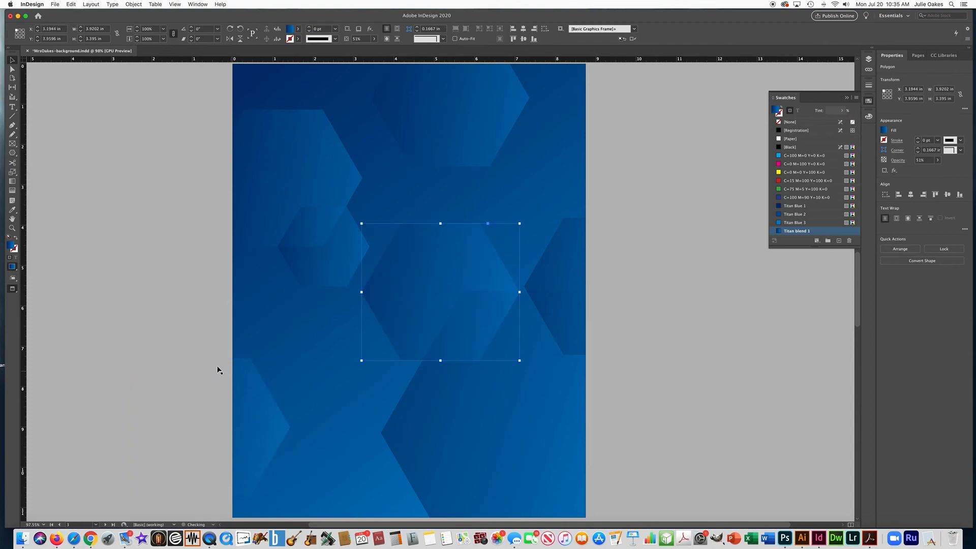
pyautogui.moveTo(361, 360); pyautogui.dragTo(284, 427)
pyautogui.moveTo(333, 364); pyautogui.dragTo(330, 460)
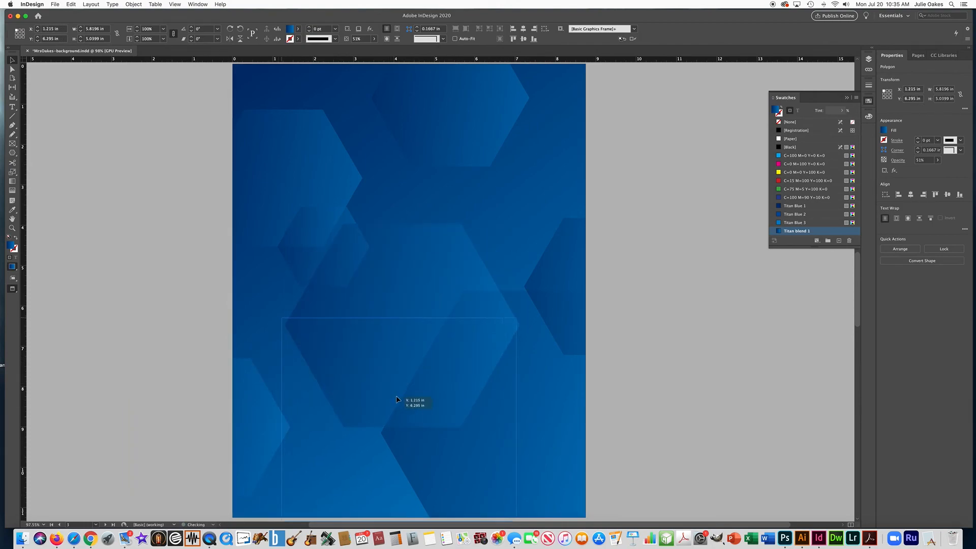
pyautogui.moveTo(336, 394); pyautogui.dragTo(293, 407)
pyautogui.click(175, 374)
# Paste a hexagon copy and place it over page 3's top edge, overlapping the upper-left hexagon.
pyautogui.press('super+v')
pyautogui.moveTo(463, 338); pyautogui.dragTo(379, 144)
pyautogui.click(179, 224)
# Paste a hexagon copy, enlarge it to about 6.7 by 5.8 in and place it overhanging page 3's right edge.
pyautogui.press('super+v')
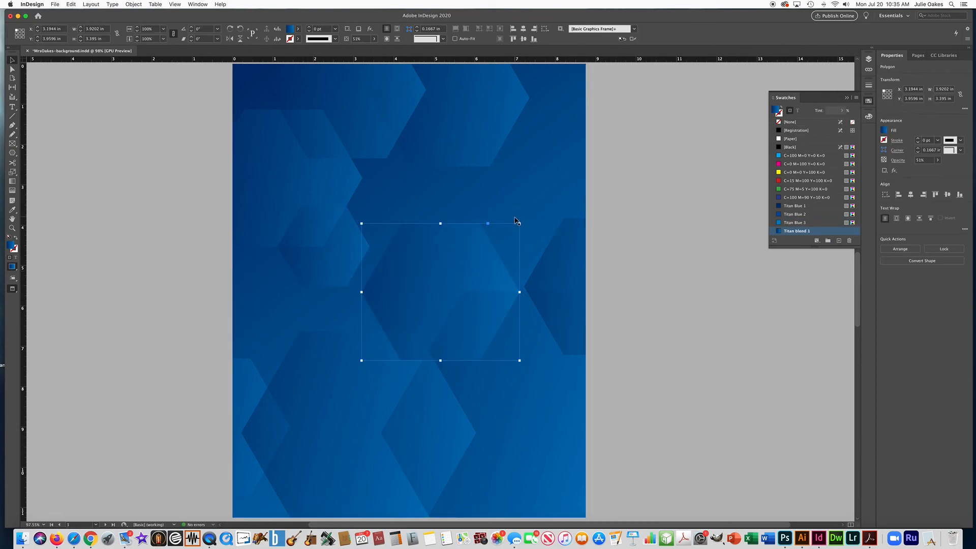
pyautogui.moveTo(519, 224); pyautogui.dragTo(614, 126)
pyautogui.moveTo(490, 200); pyautogui.dragTo(501, 202)
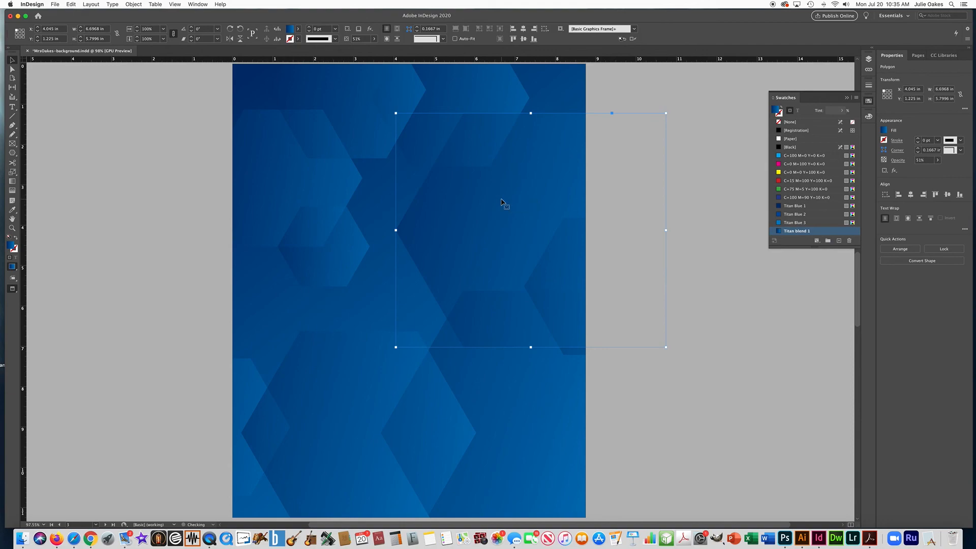
pyautogui.click(700, 209)
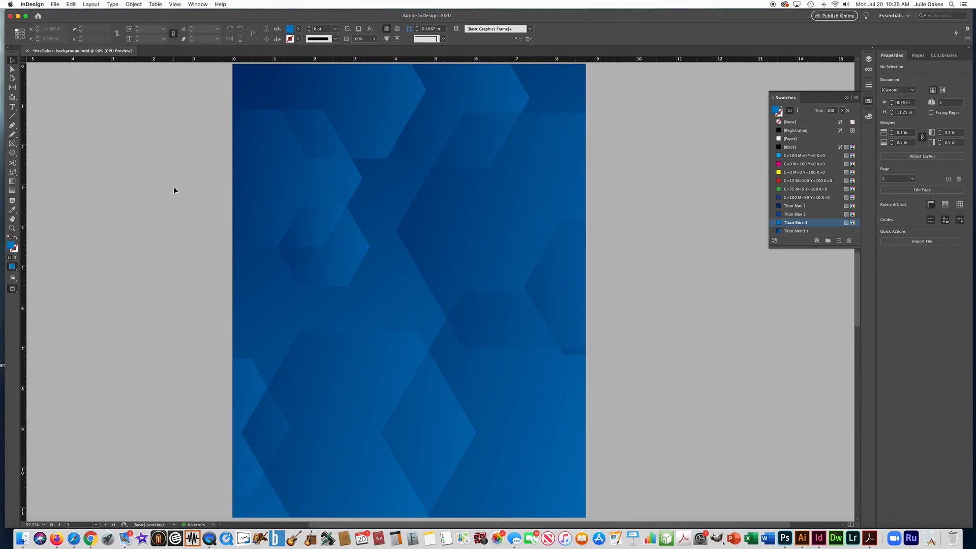
# Review the square pattern on page 2 and the hexagon pattern on page 3, ending on page 4.
pyautogui.scroll(15, 174, 189)
pyautogui.scroll(6, 173, 190)
pyautogui.hotkey('shift', 'pagedown')
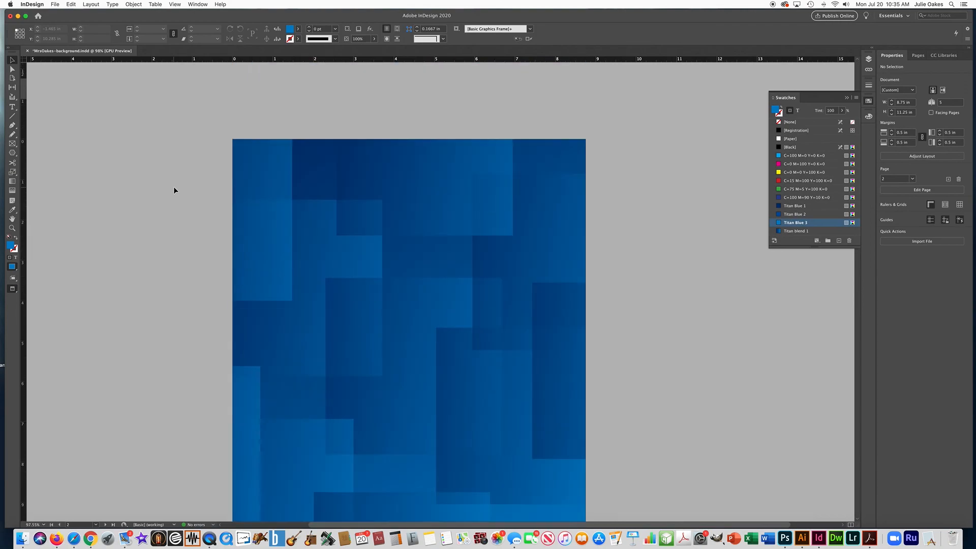
pyautogui.scroll(-10, 174, 190)
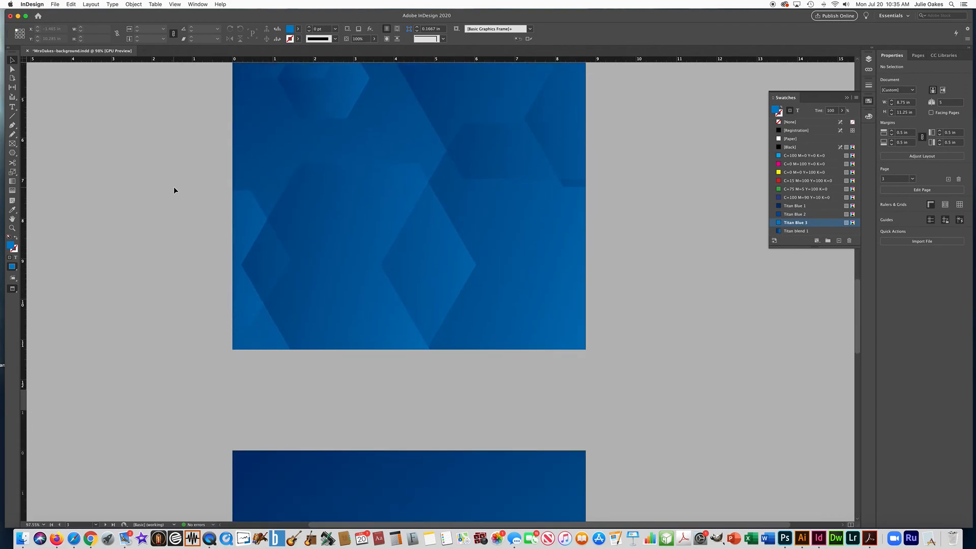
pyautogui.scroll(-2, 174, 187)
pyautogui.scroll(3, 174, 187)
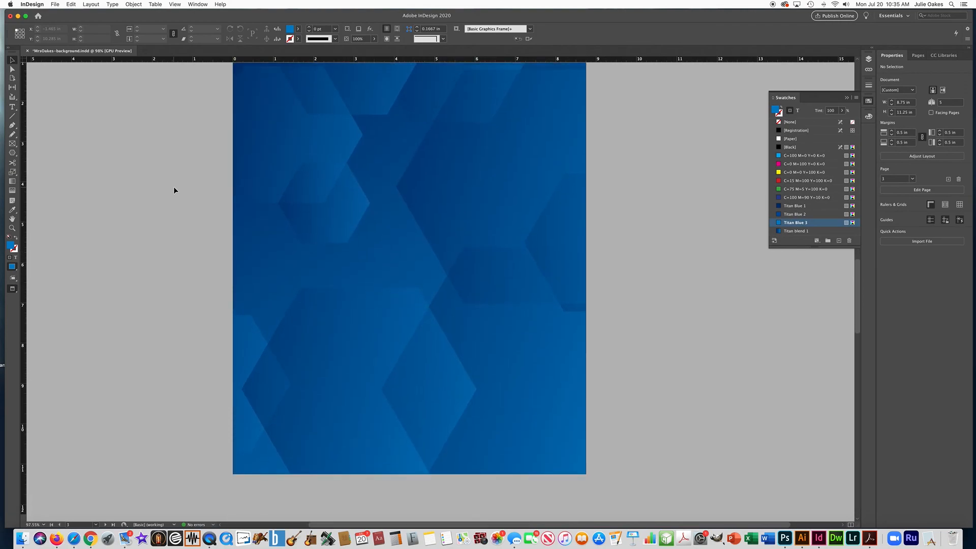
pyautogui.scroll(-3, 174, 188)
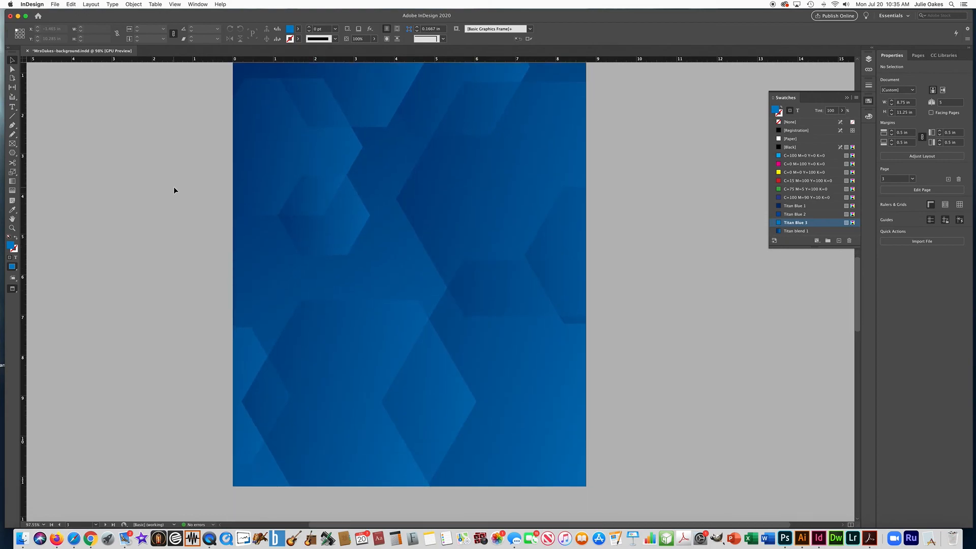
pyautogui.scroll(-10, 174, 190)
pyautogui.scroll(-1, 174, 190)
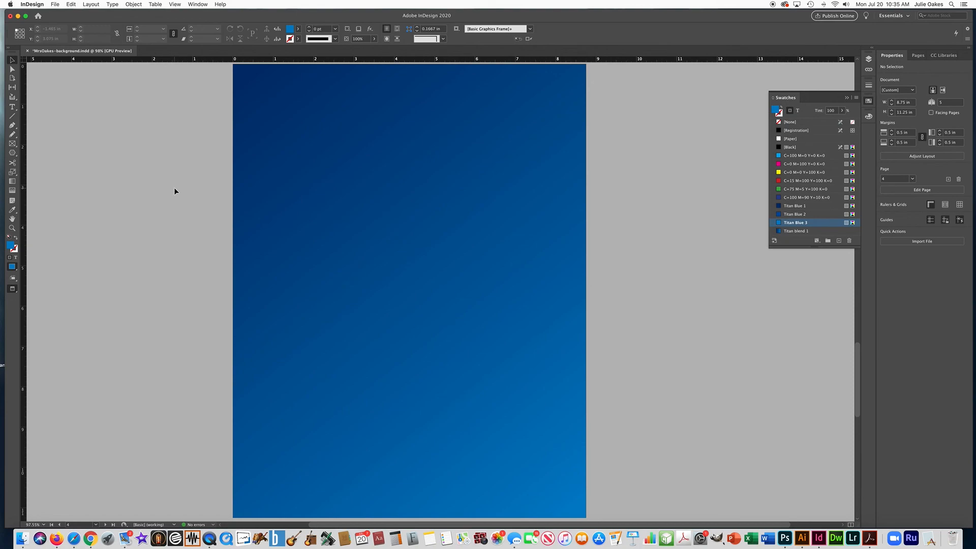
# Save the document.
pyautogui.click(55, 4)
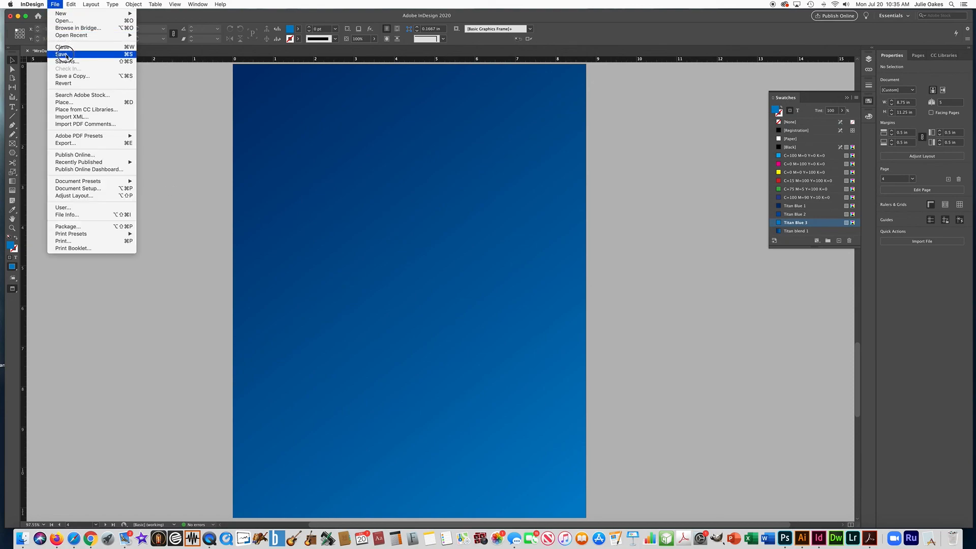